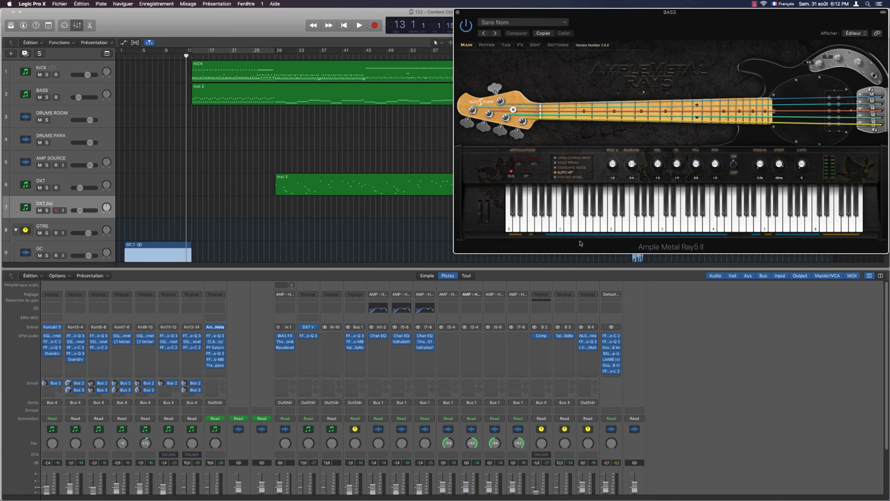
Review the Ample Metal Ray5 bass, the AMP SOURCE amp and cabinet plugins, and the DX7 V synth, closing the synth
click(552, 229)
click(654, 226)
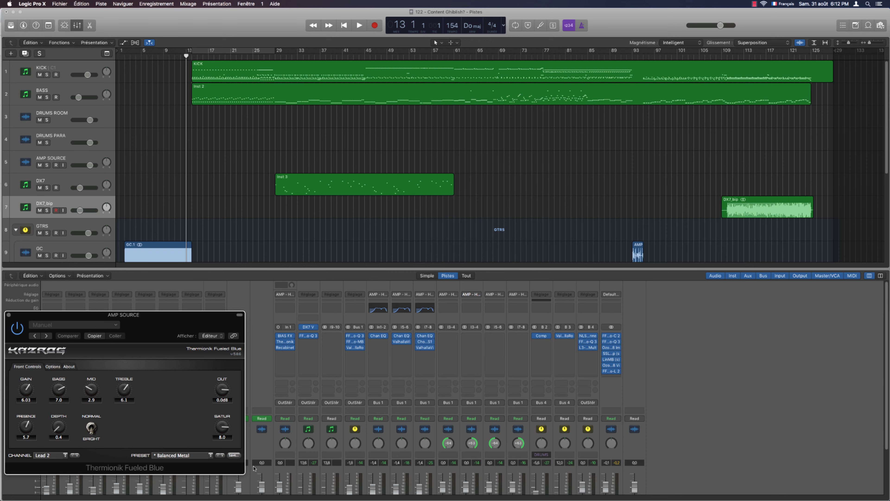
click(287, 344)
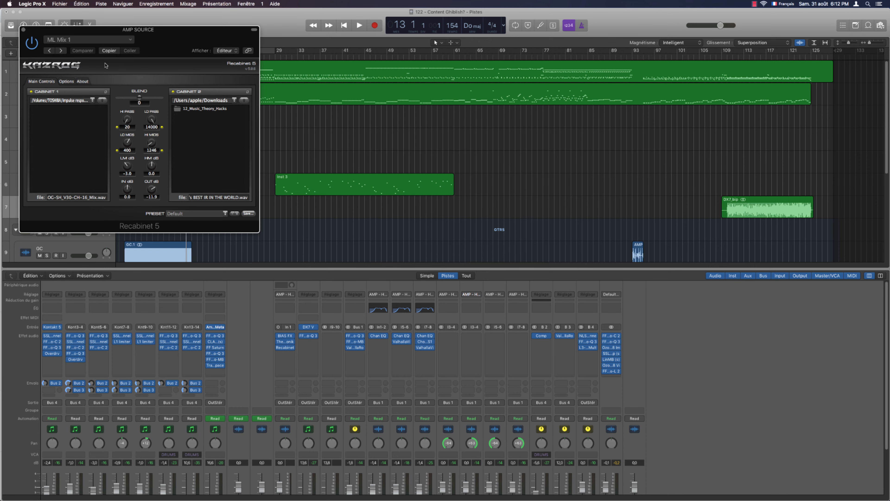
click(308, 327)
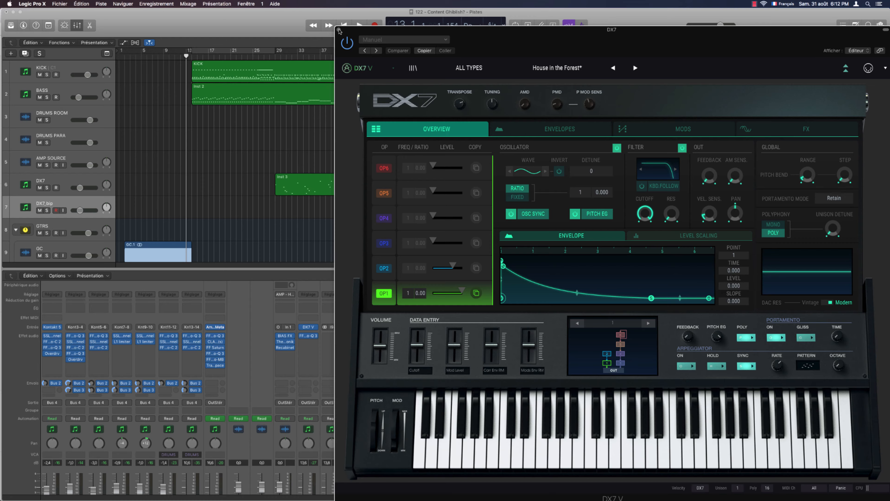
click(339, 31)
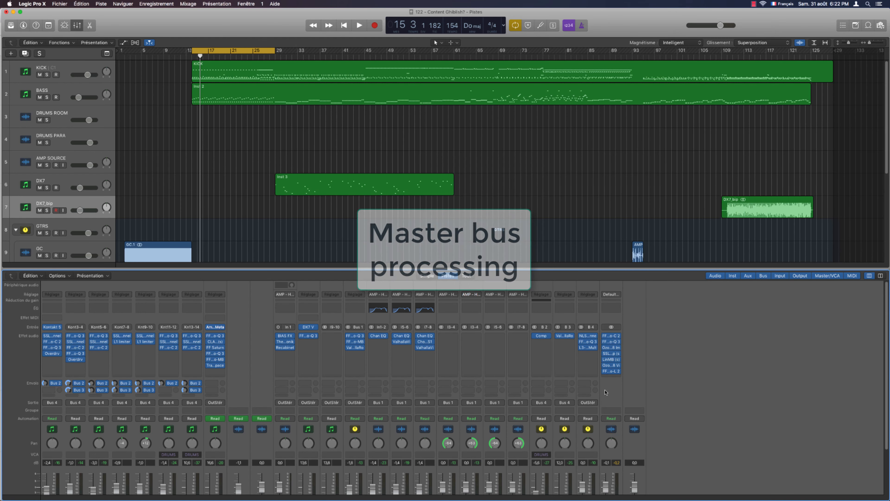
Examine the Pro-C 2 compressor and the Pro-Q 3 equalizer bands on the master bus during playback
click(612, 336)
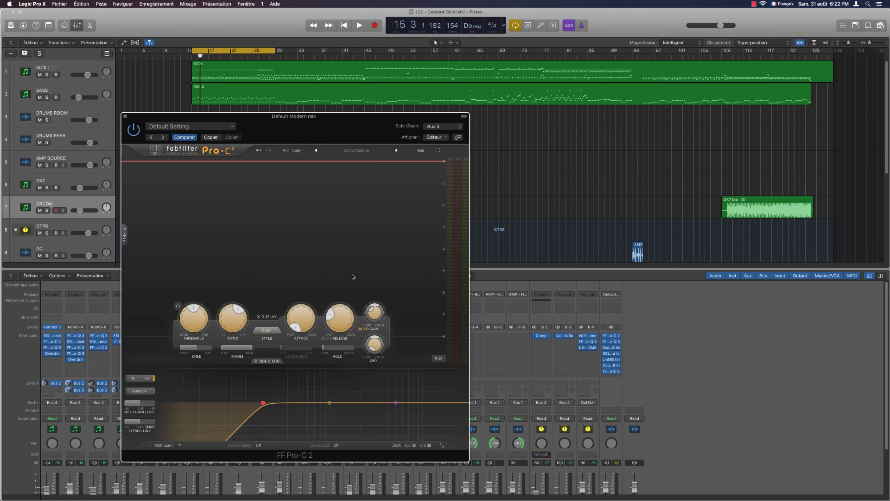
key(space)
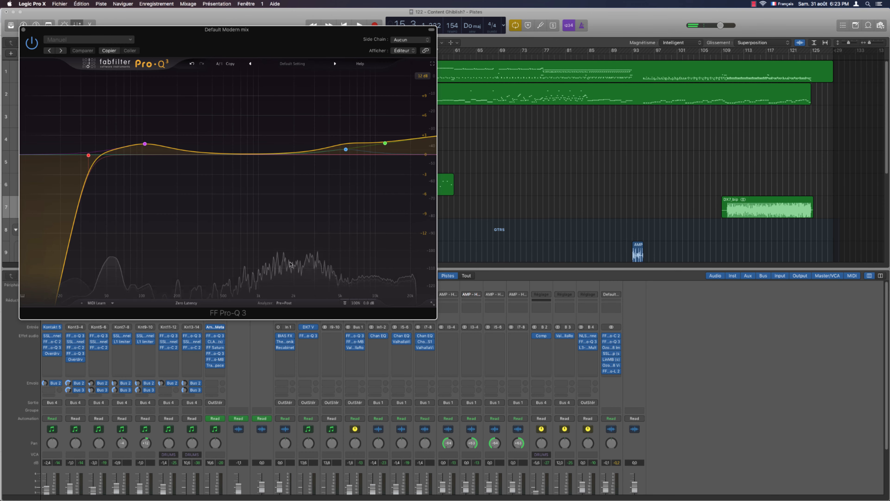
mouse_move(363, 139)
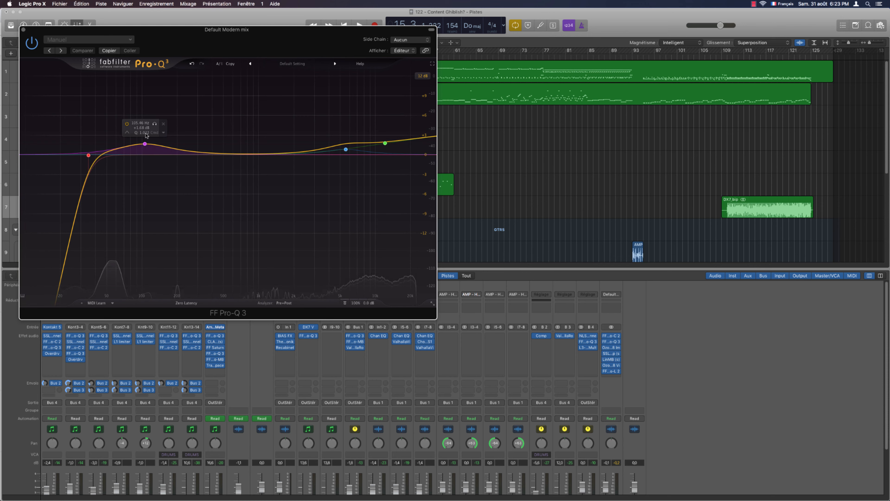
mouse_move(73, 149)
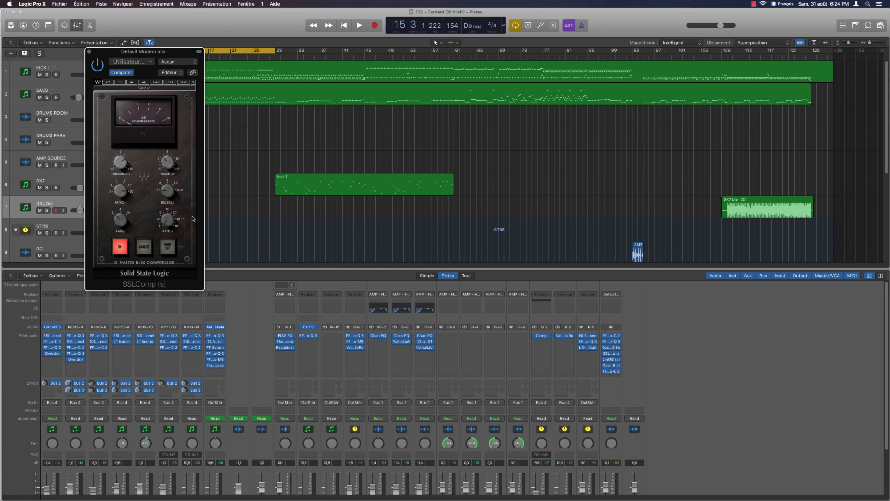
Examine the LinMB multiband, Ozone 8 Vintage Limiter and Pro-L 2 on the master bus with playback
click(610, 359)
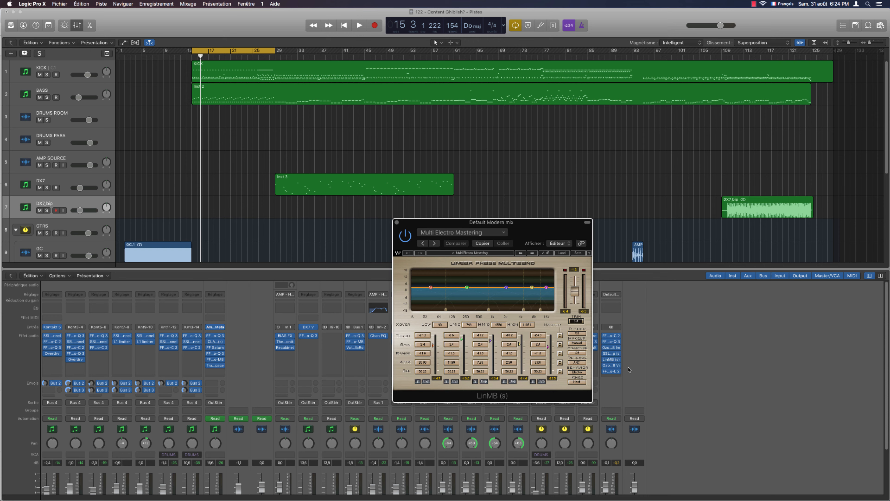
click(611, 365)
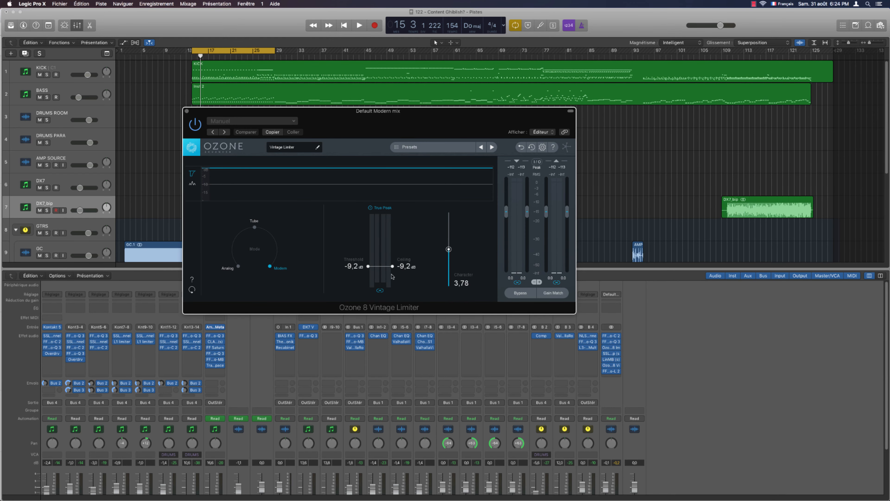
key(space)
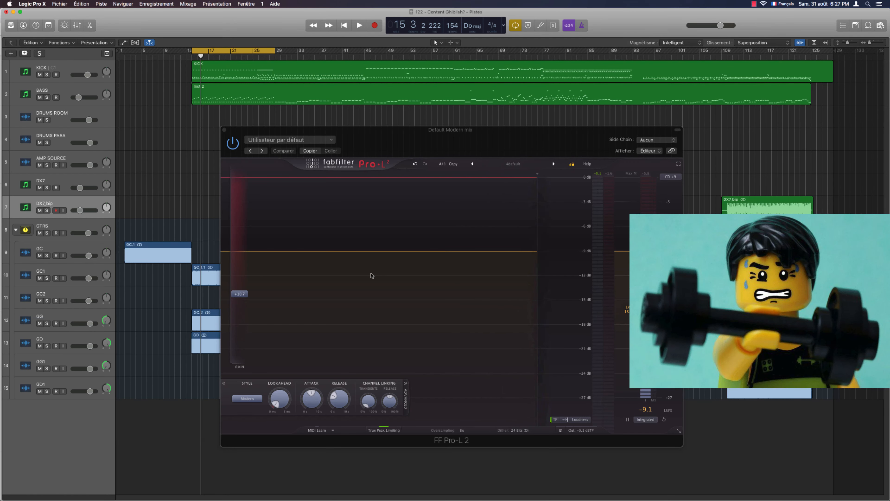
key(space)
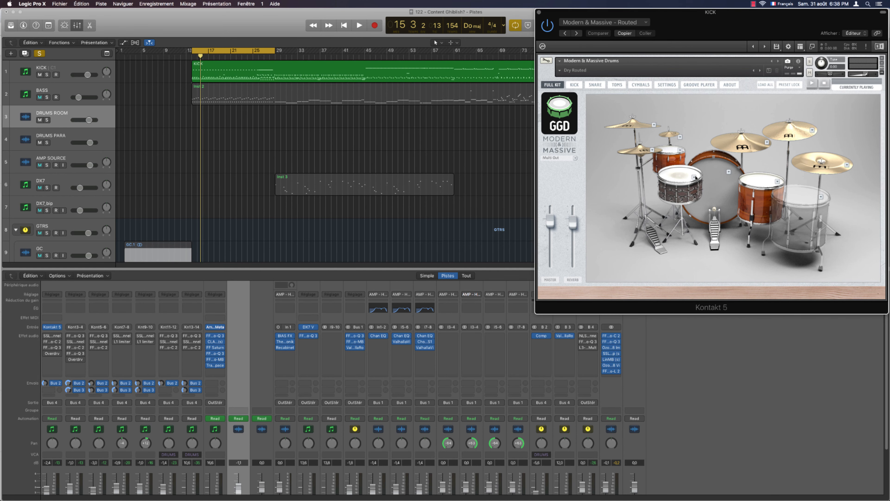
Audition the snare in the Modern & Massive full kit and look through the drum and cymbal model choices
click(694, 177)
click(675, 181)
click(718, 184)
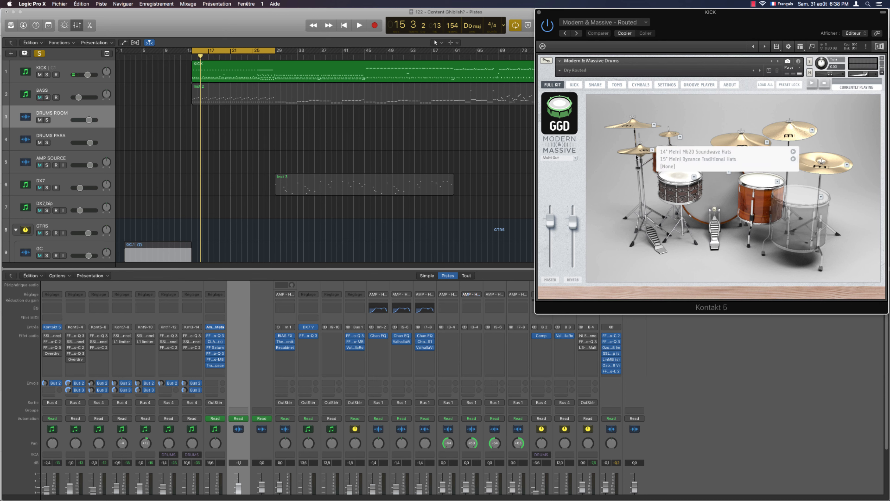
click(791, 123)
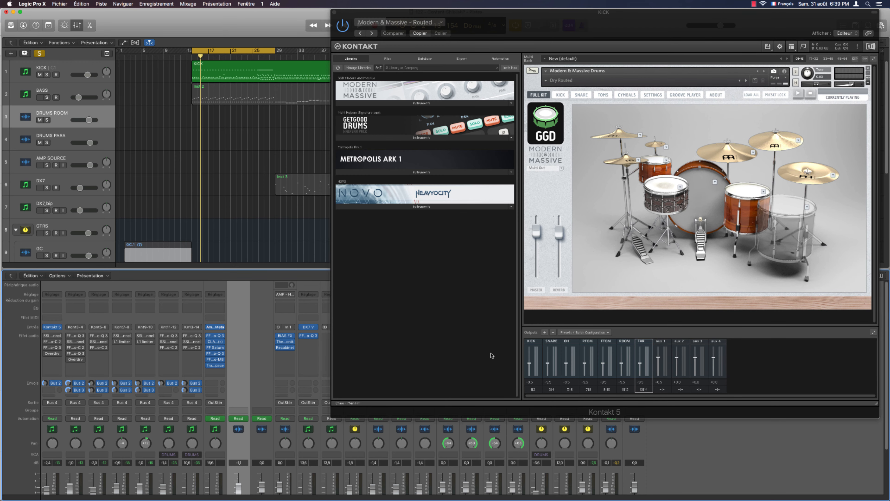
Select the OH output channel in Kontakt and audition the kick and snare on their microphone mixer pages
click(572, 348)
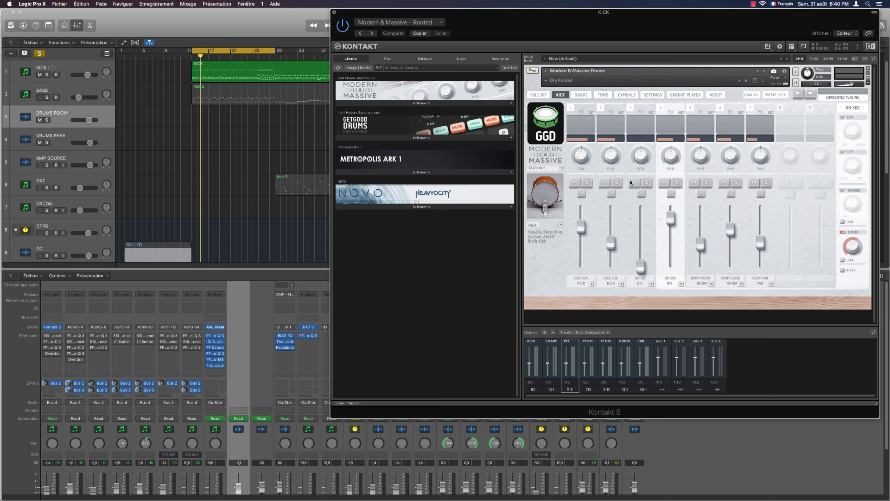
click(543, 194)
click(543, 195)
click(581, 95)
click(546, 190)
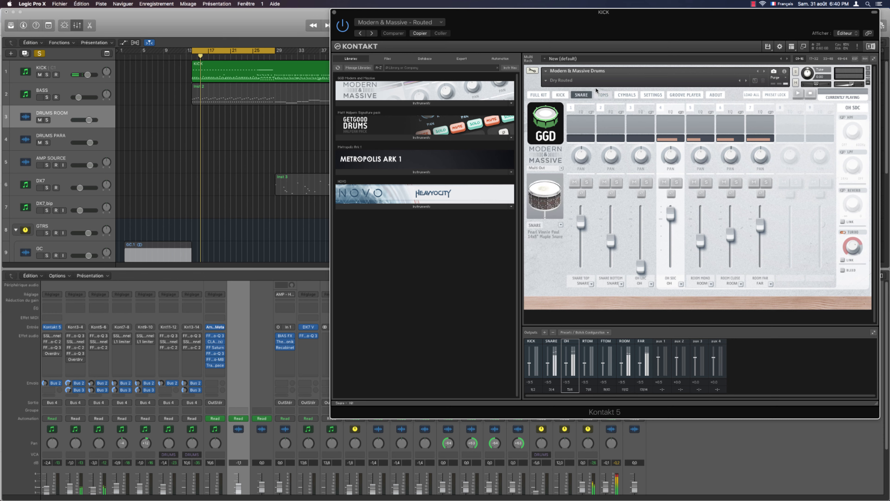
Inspect the kit's toms and cymbals mixers, its overhead settings and its mappings
click(603, 94)
click(631, 96)
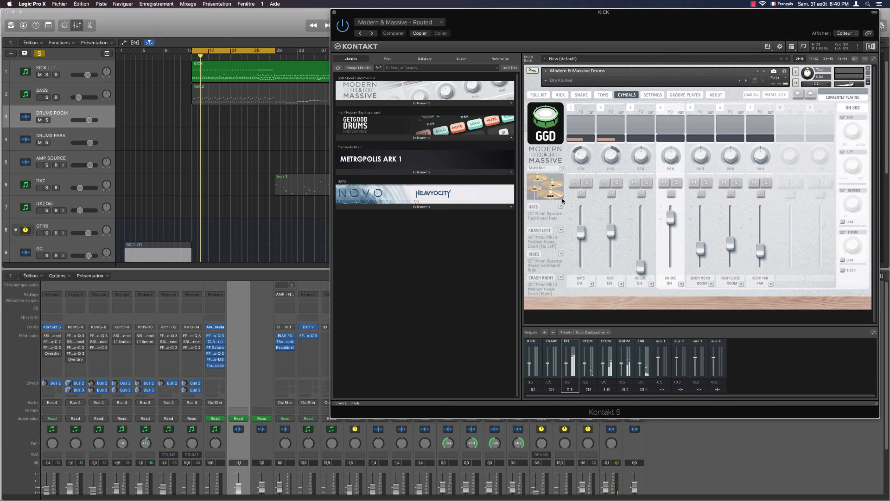
click(651, 94)
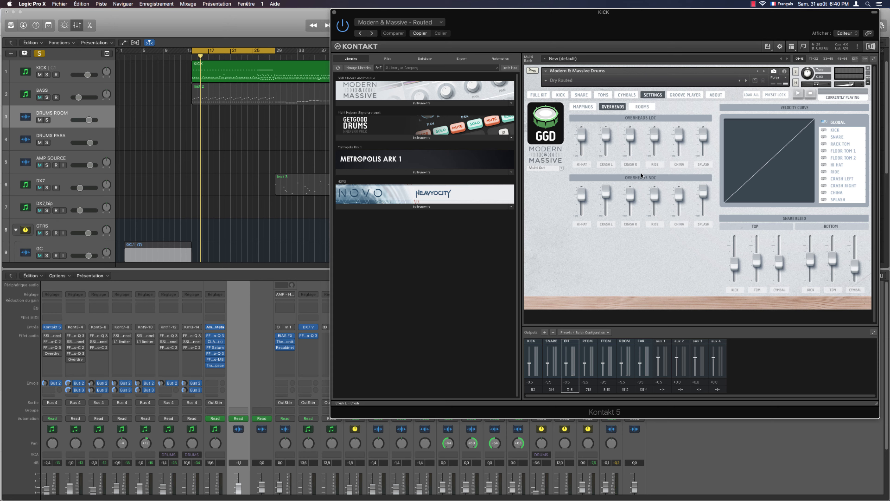
click(584, 107)
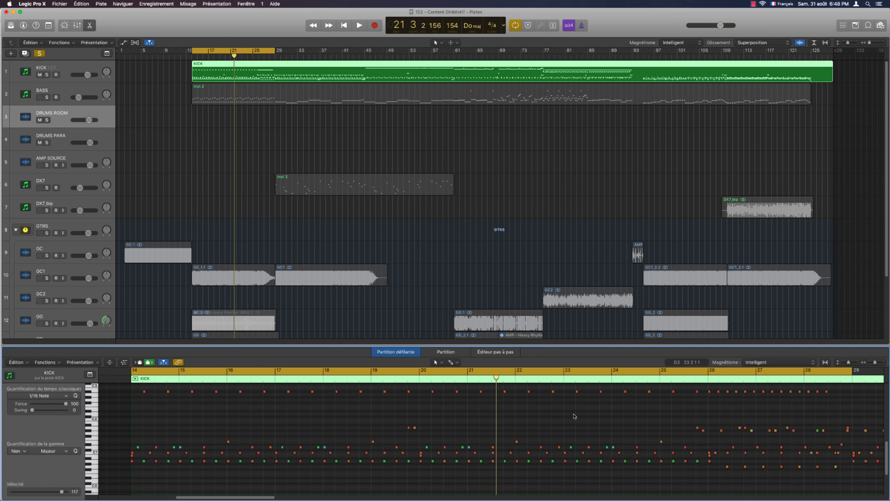
Play the KICK region's drum notes in the piano roll, turn cycle mode off, and play from bar 66
key(space)
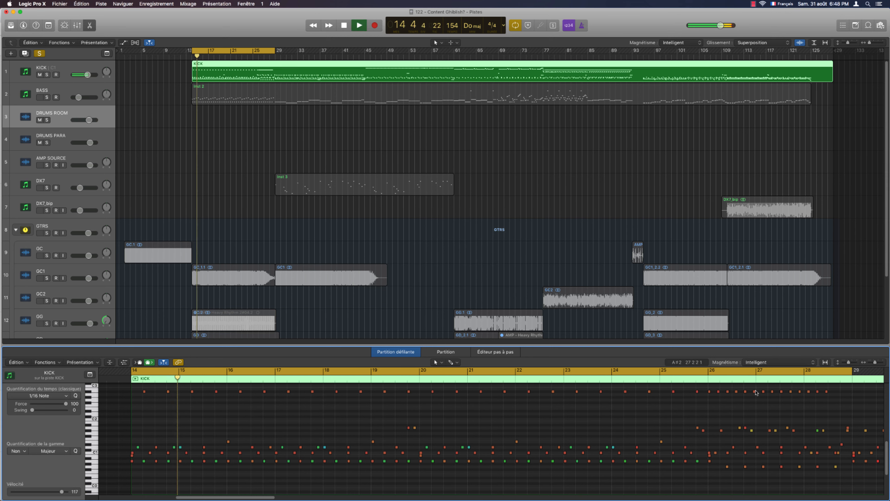
click(676, 378)
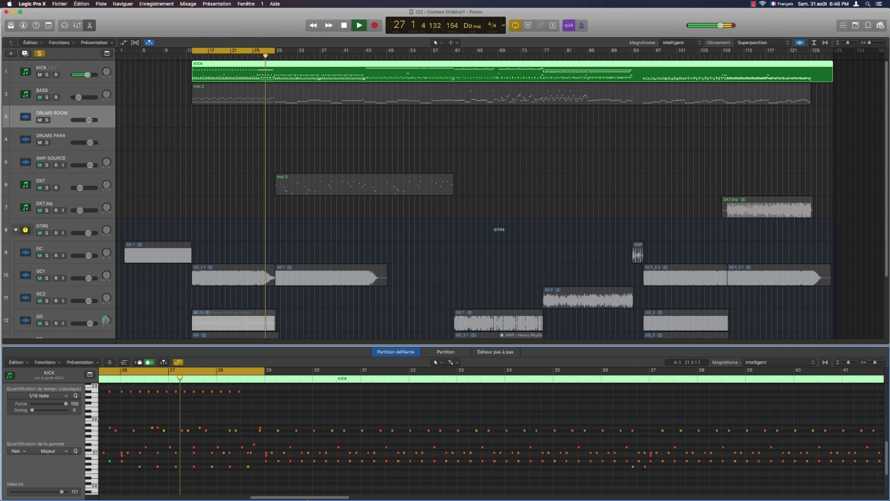
key(c)
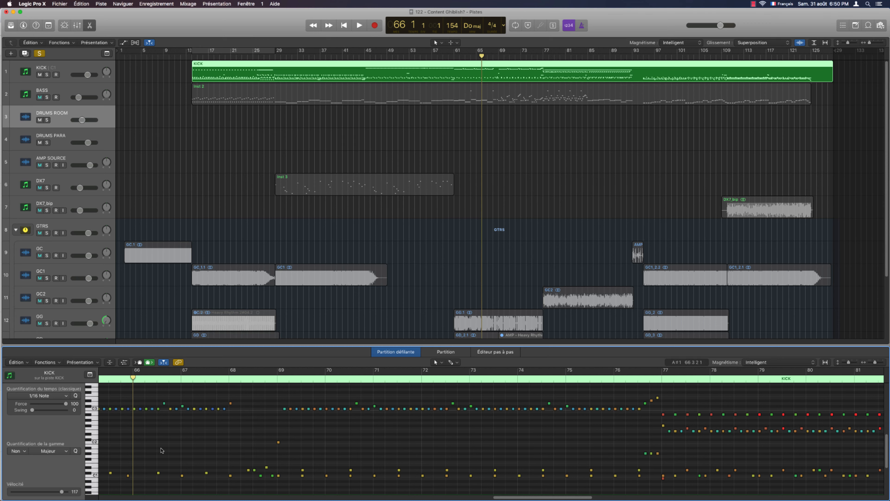
key(space)
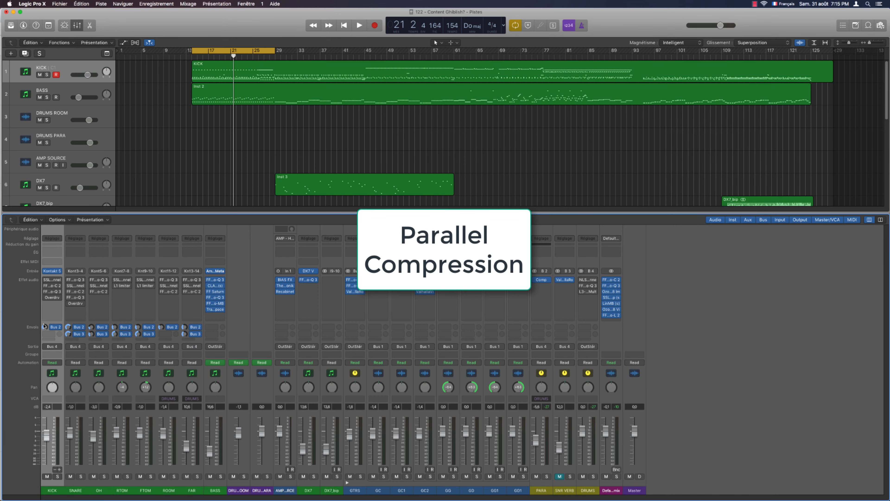
Check the drum channels' sends to Bus 2 and play with the PARA compressor display set to Graph
click(69, 328)
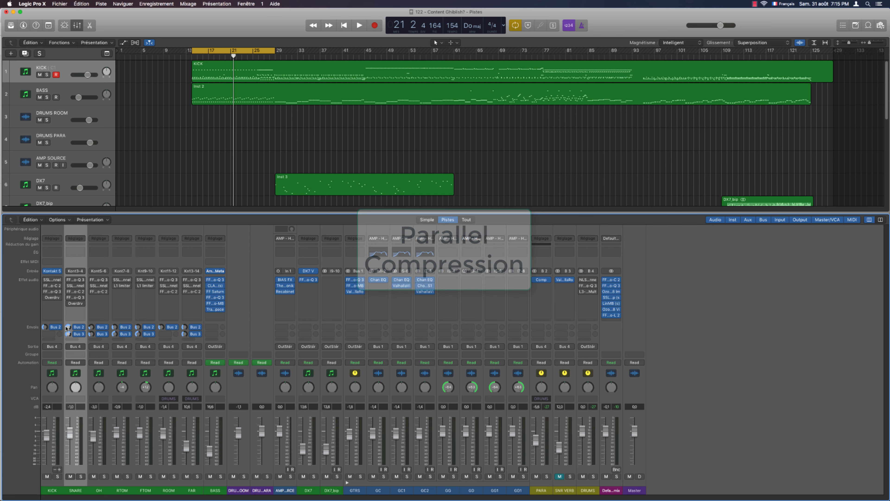
shift+click(87, 329)
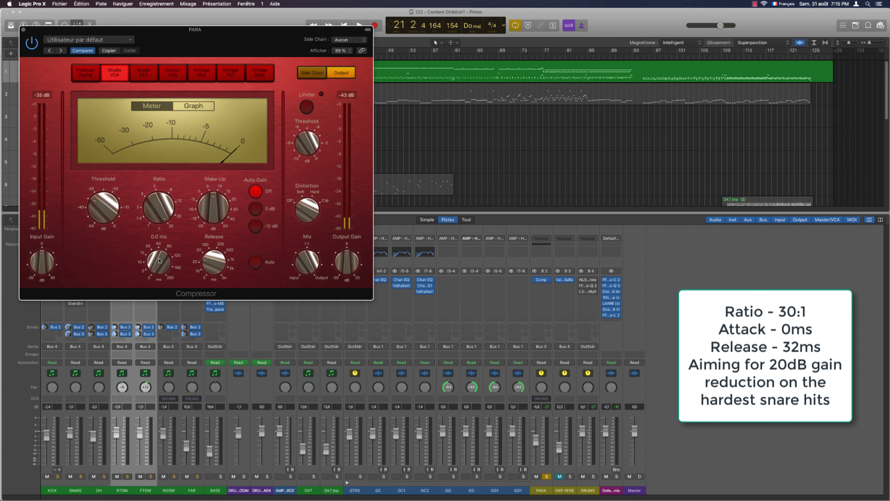
click(193, 106)
key(space)
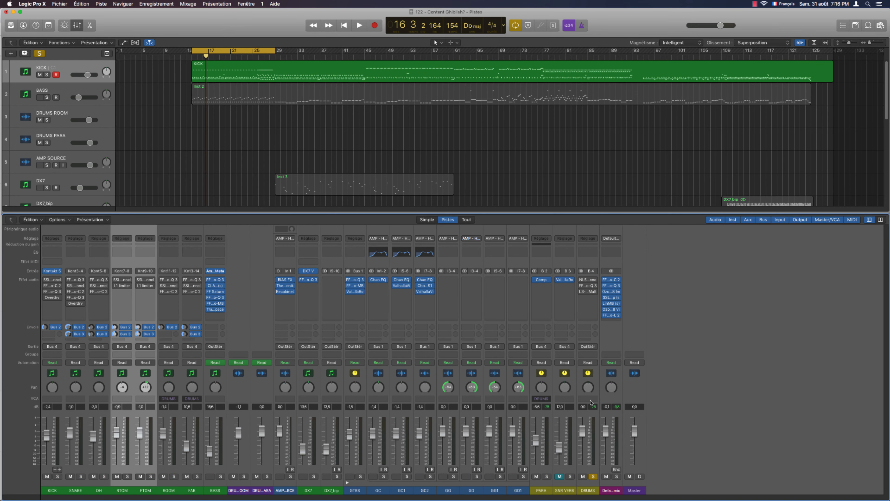
Compare the soloed drum mix with and without the PARA bus by muting and unmuting it during playback
key(space)
click(536, 476)
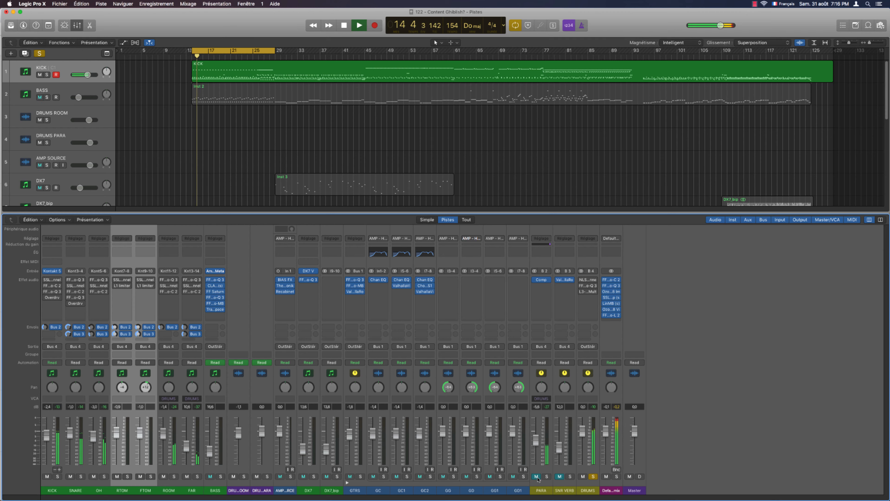
click(536, 476)
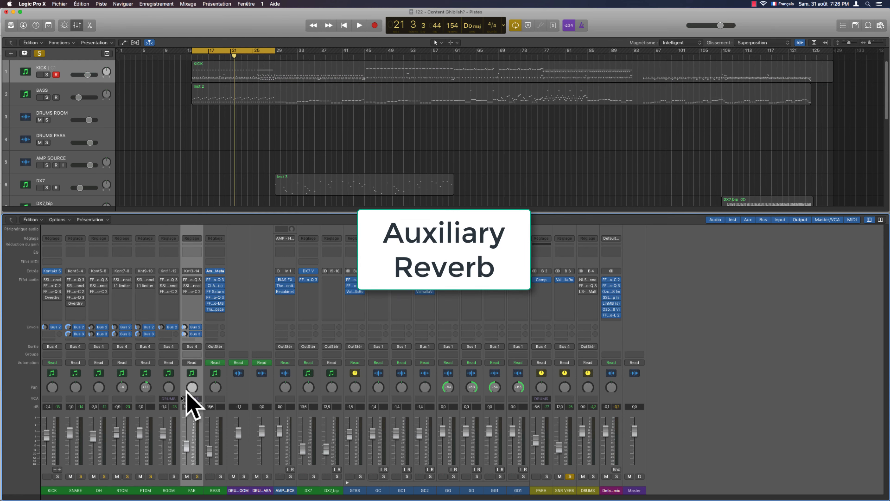
Inspect the ValhallaRoom reverb on SNR VERB, play the reverb bus soloed, and toggle its solo
click(564, 279)
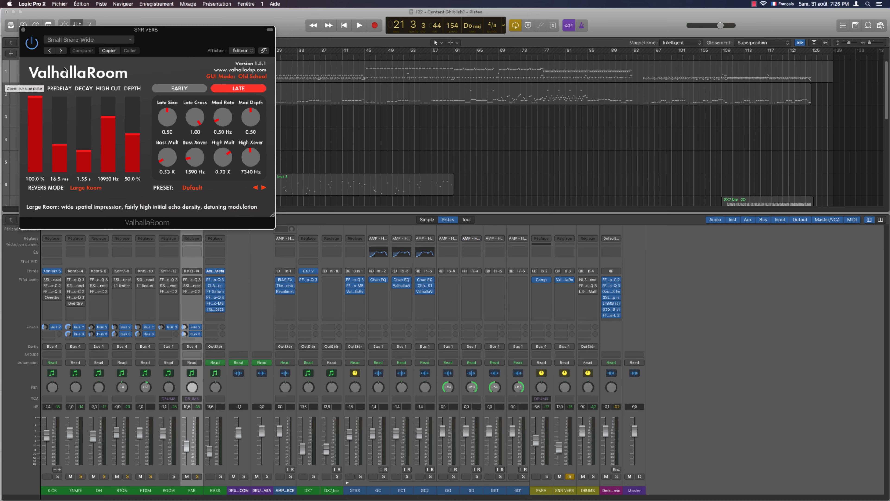
drag(187, 40, 200, 43)
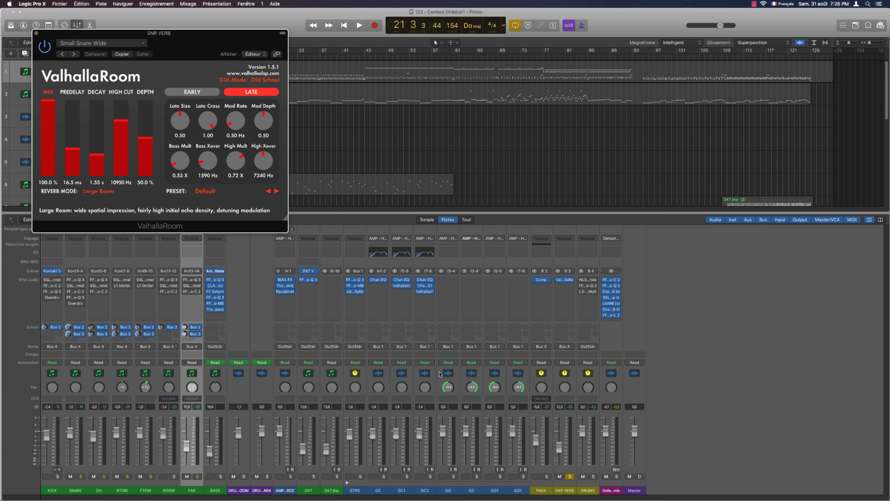
key(space)
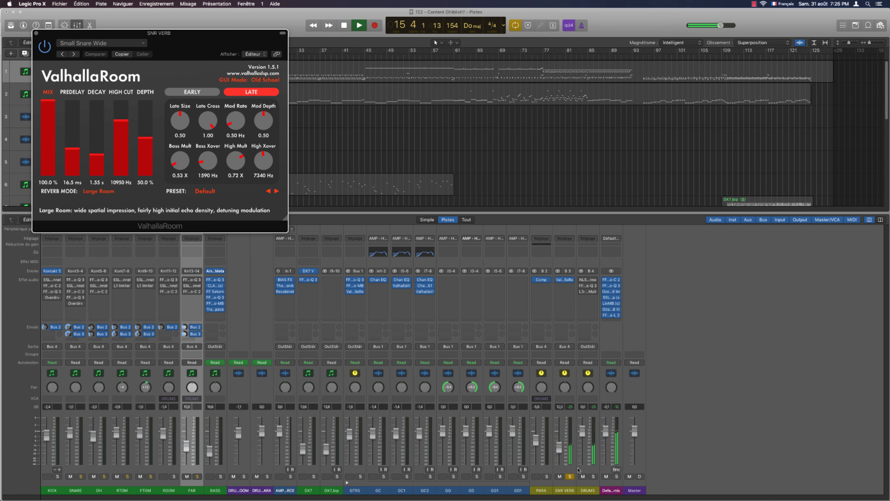
key(space)
click(569, 477)
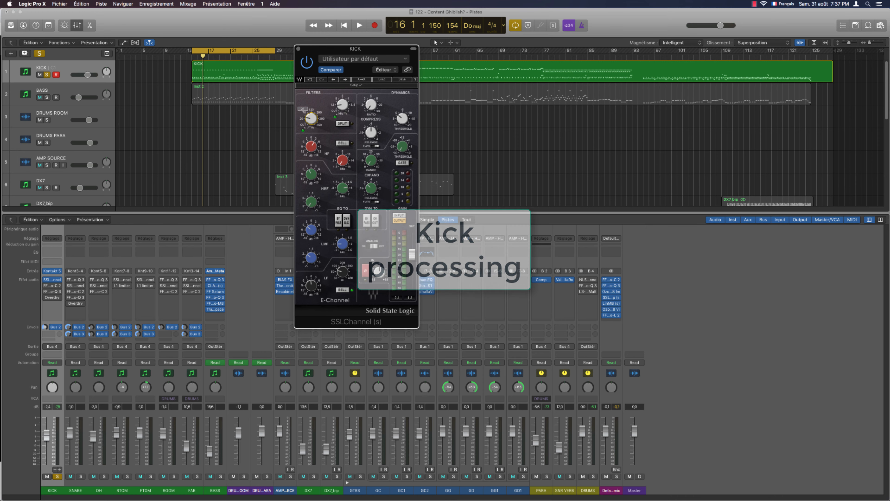
Examine the HF and HMF equalizer settings of the kick's SSLChannel plugin and listen to the soloed kick
click(310, 147)
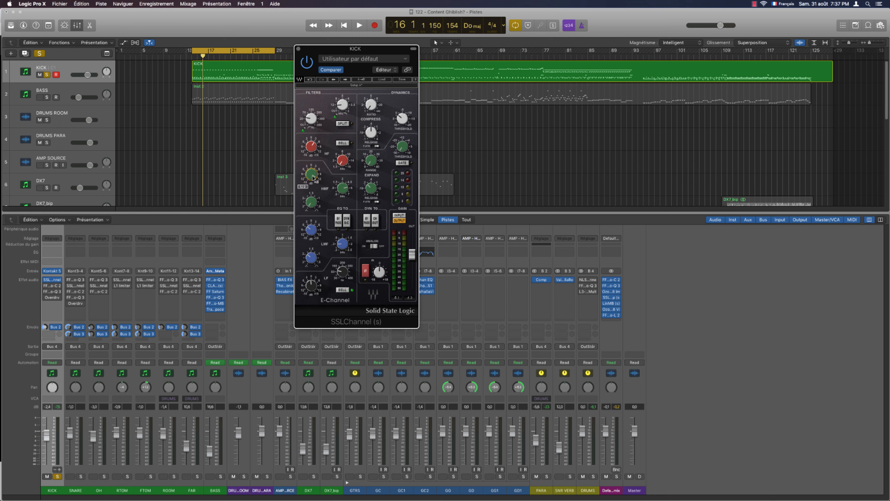
key(space)
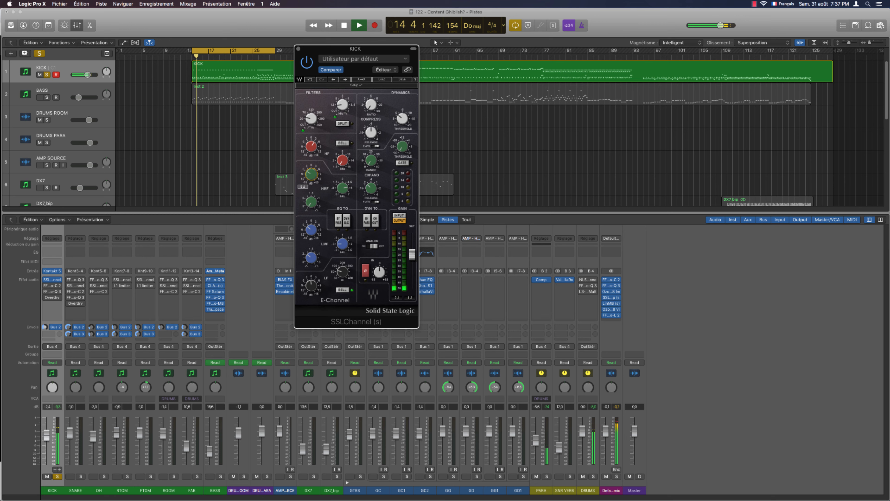
key(space)
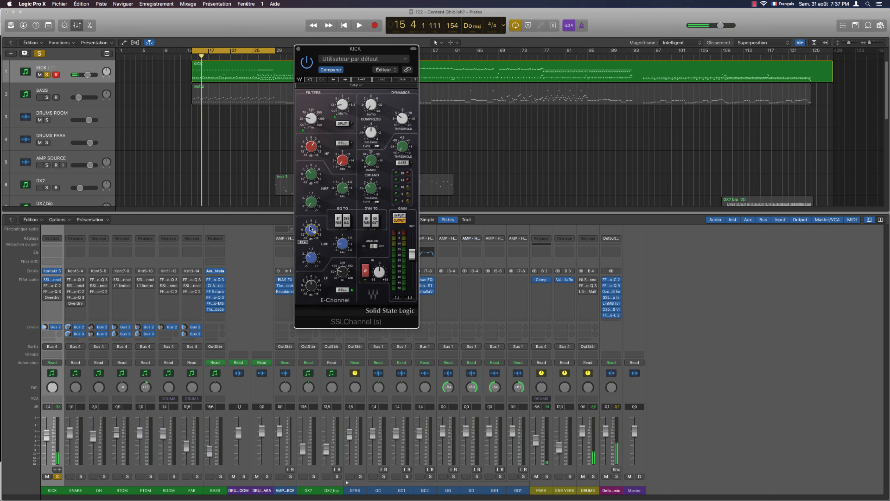
Listen to the soloed kick while examining the LMF and LF settings of its SSLChannel plugin
key(space)
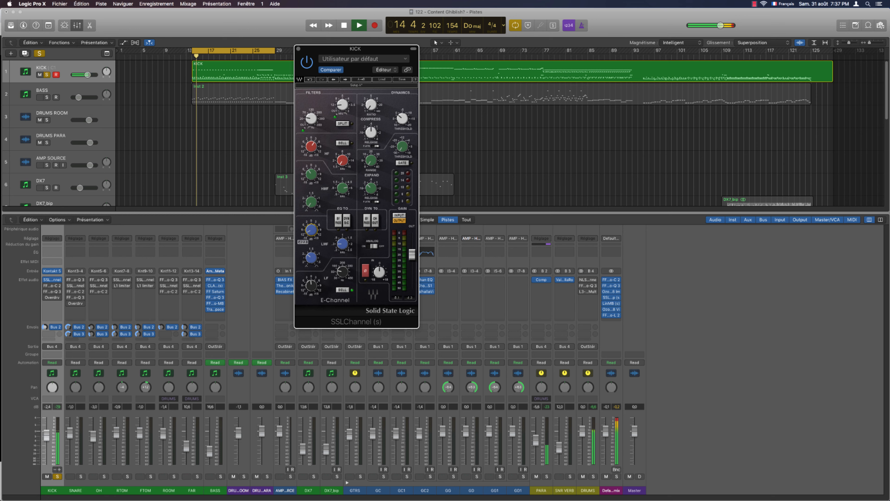
key(space)
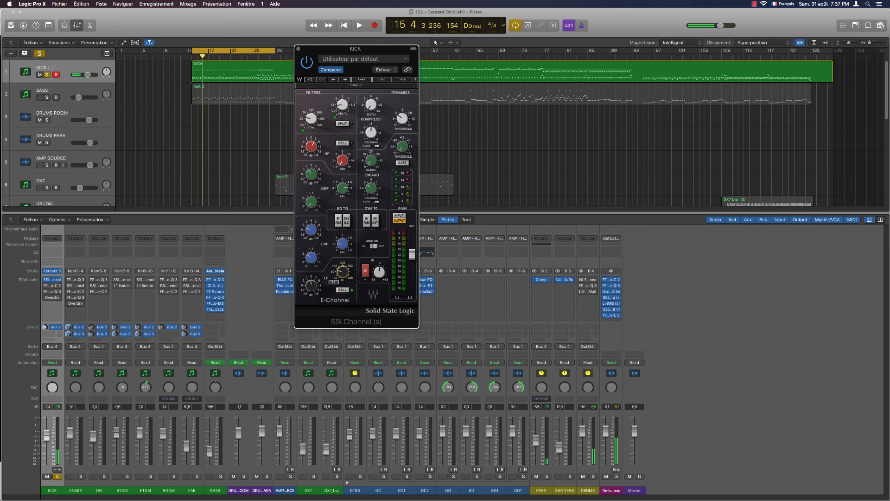
key(space)
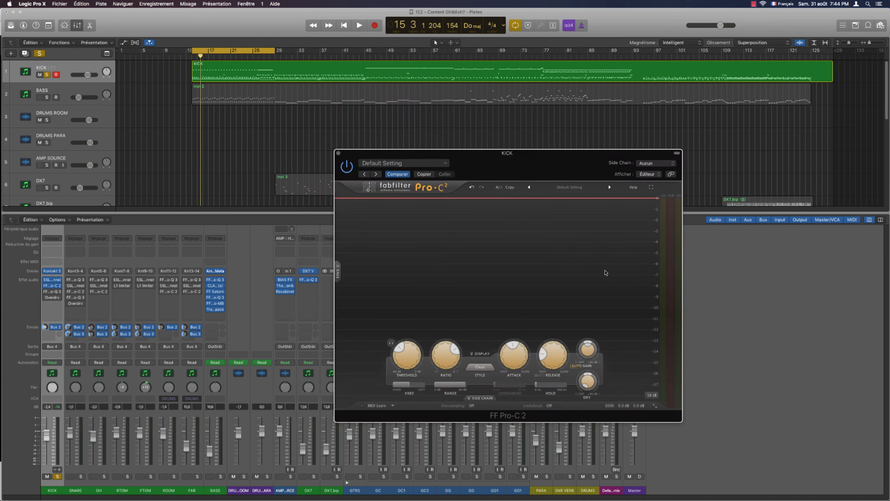
Check the attack and release of the kick's Pro-C 2 compressor and watch its gain reduction during playback
mouse_move(509, 356)
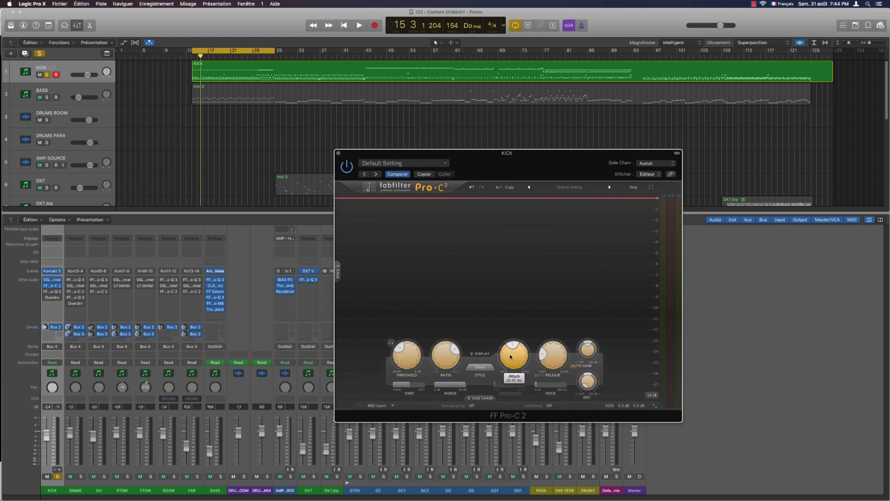
mouse_move(551, 352)
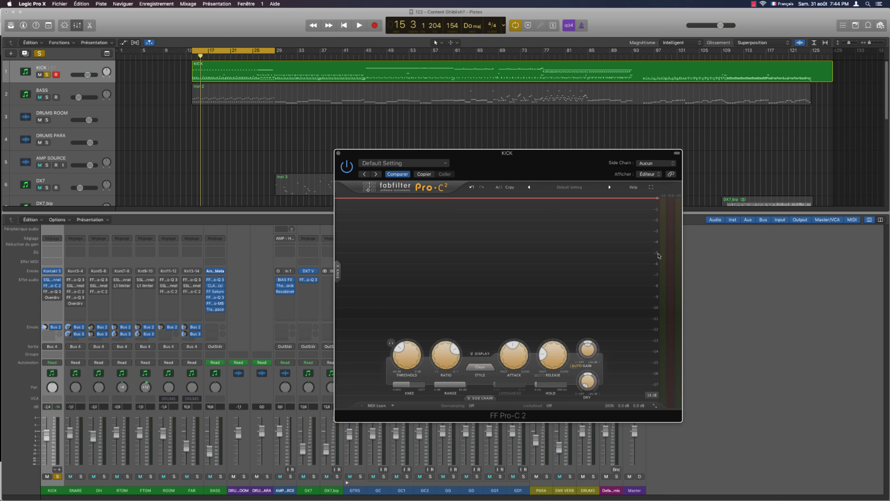
key(space)
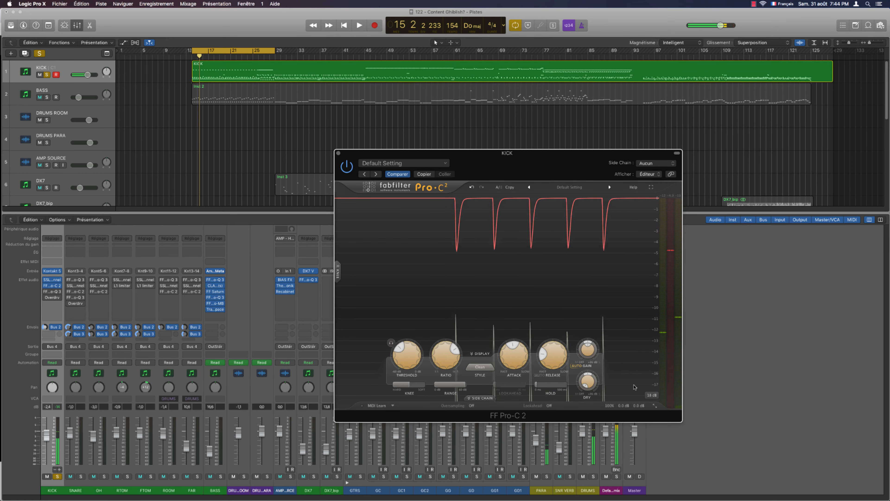
key(space)
Lower the Mix amount of the kick's Pro-C 2 compressor and play the soloed kick
mouse_move(633, 403)
drag(631, 396, 618, 403)
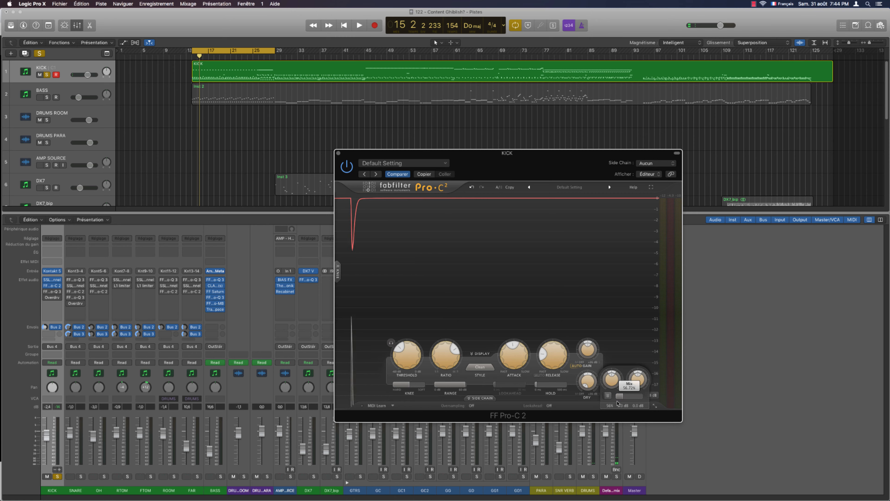
key(space)
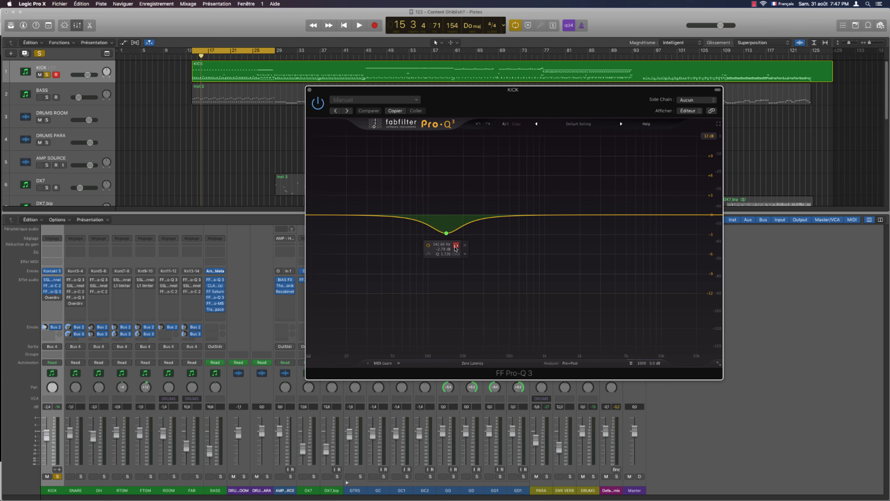
Listen to the soloed kick with its Pro-Q 3 low-mid cut, close that equalizer, and audition the kick's Overdrive plugin
key(space)
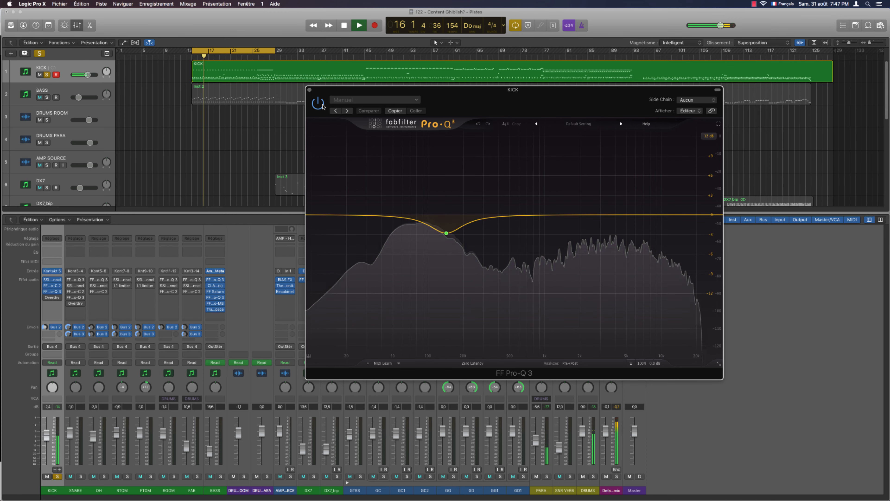
key(space)
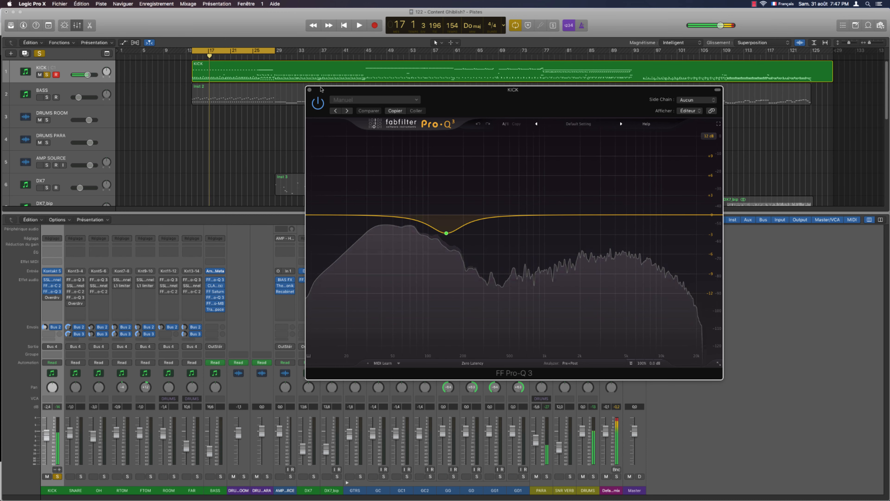
click(309, 89)
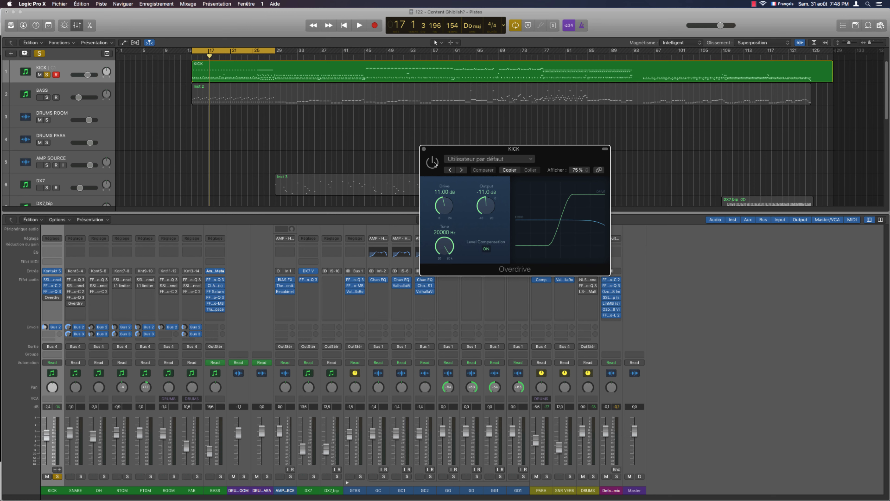
key(space)
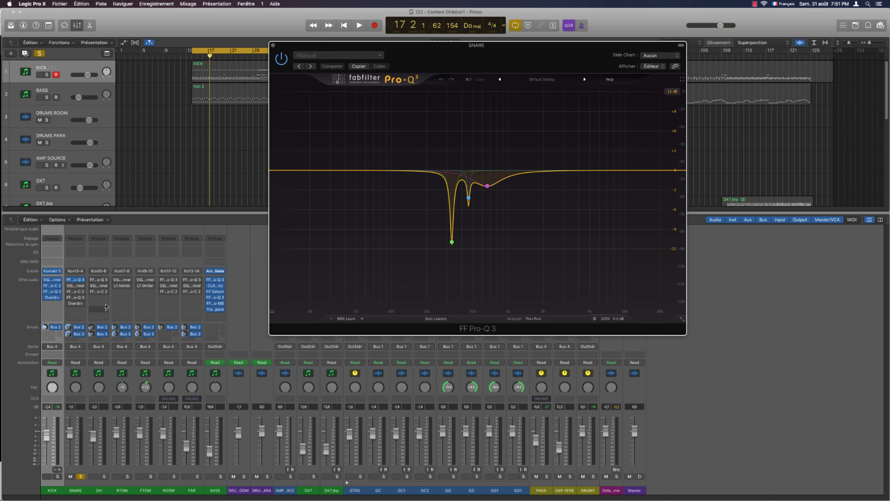
Try different HF and HMF gain settings on the soloed snare's SSLChannel during playback, undoing each change
click(99, 286)
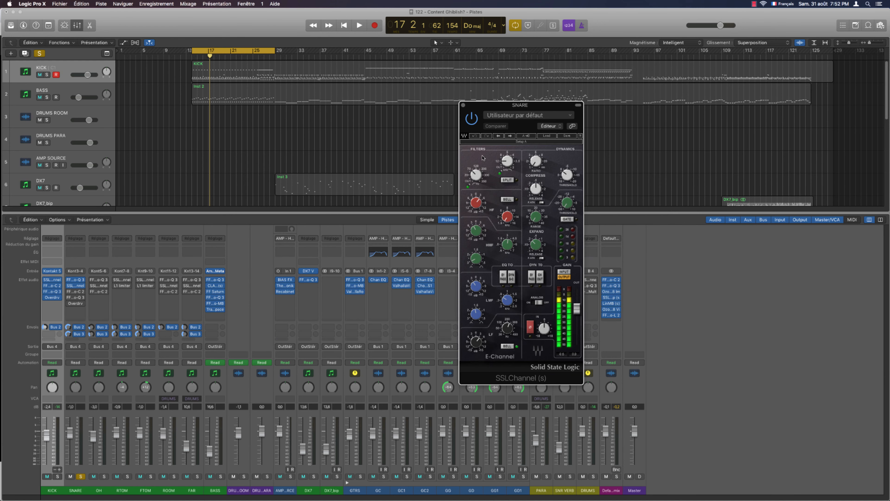
key(space)
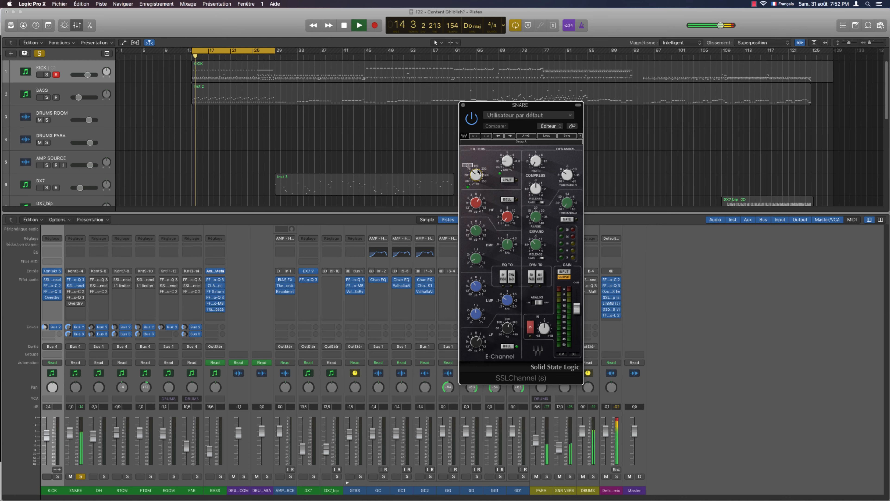
drag(478, 204, 478, 175)
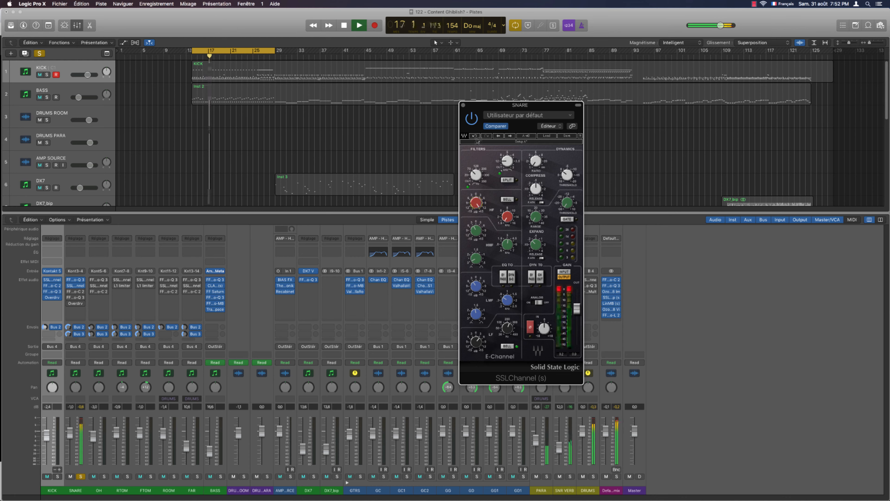
click(475, 136)
drag(476, 232, 476, 202)
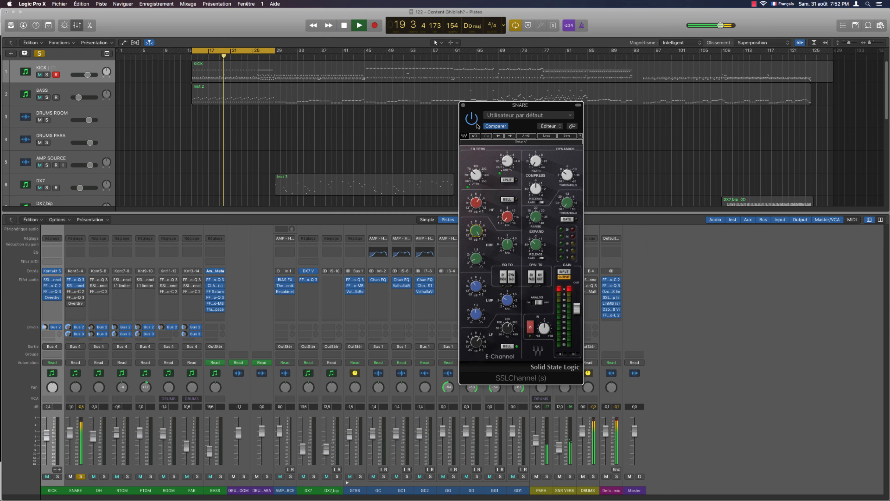
click(475, 136)
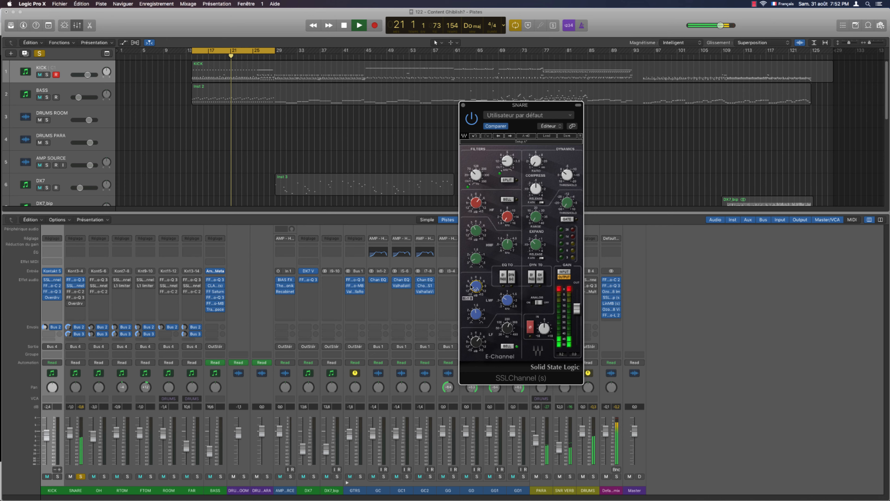
Try different LMF and LF settings on the snare's SSLChannel, undo each change, and stop playback
click(474, 136)
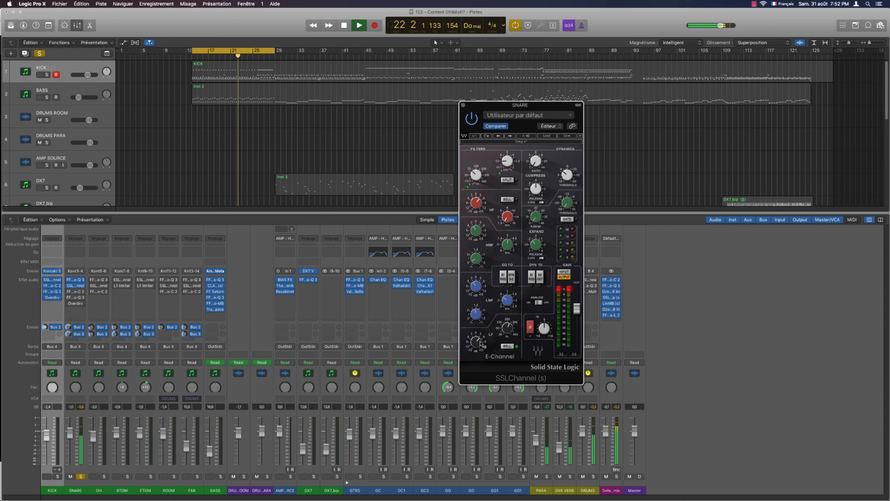
drag(477, 342, 477, 307)
click(480, 136)
key(space)
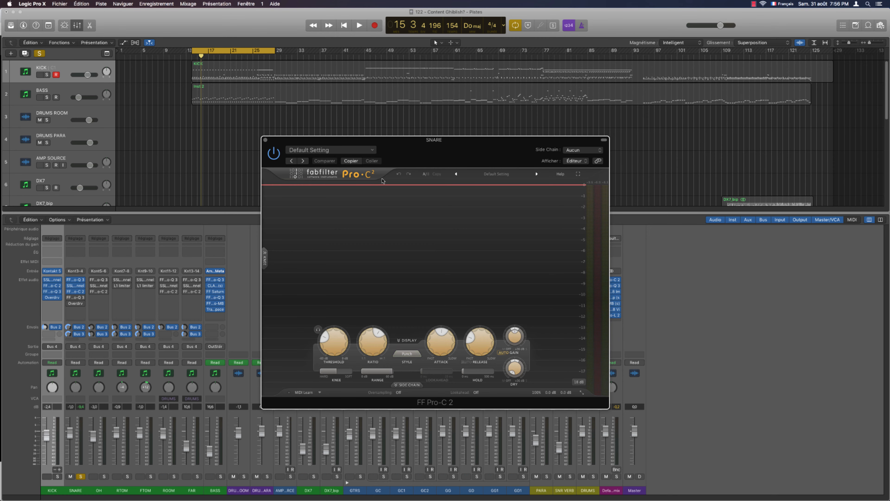
Check the attack and release of the snare's Pro-C 2, and listen through the compressor and the second Pro-Q 3
mouse_move(434, 337)
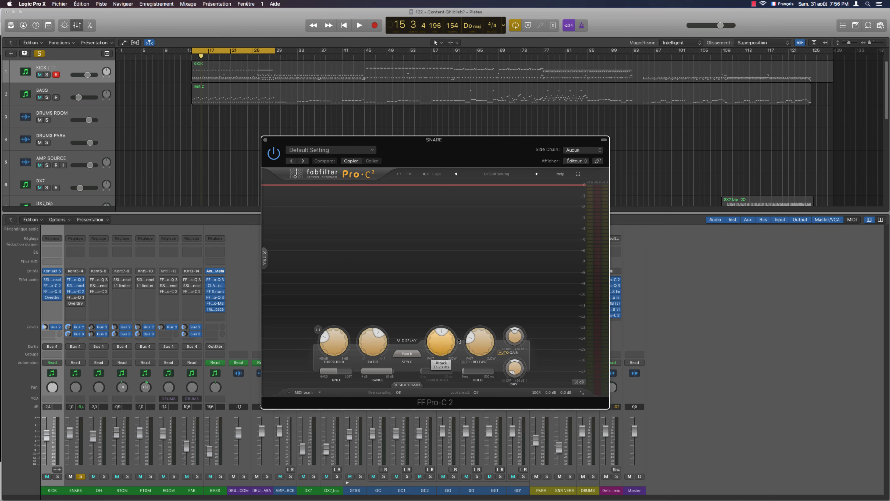
mouse_move(485, 336)
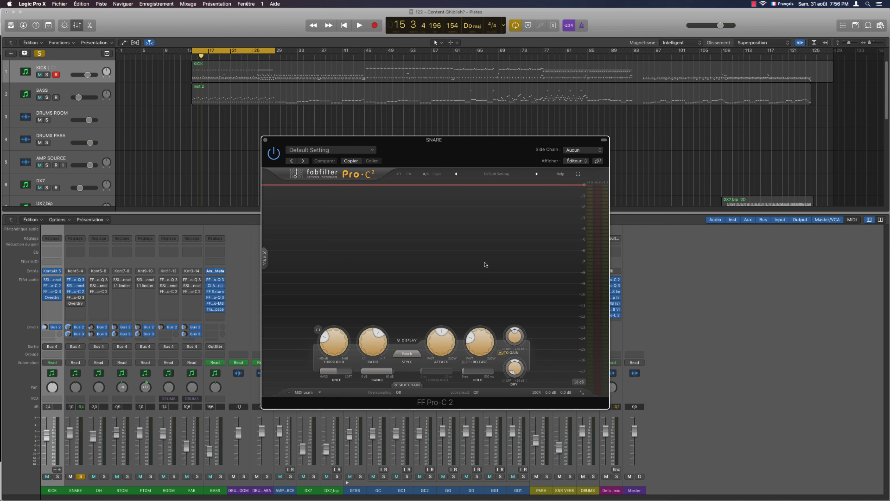
key(space)
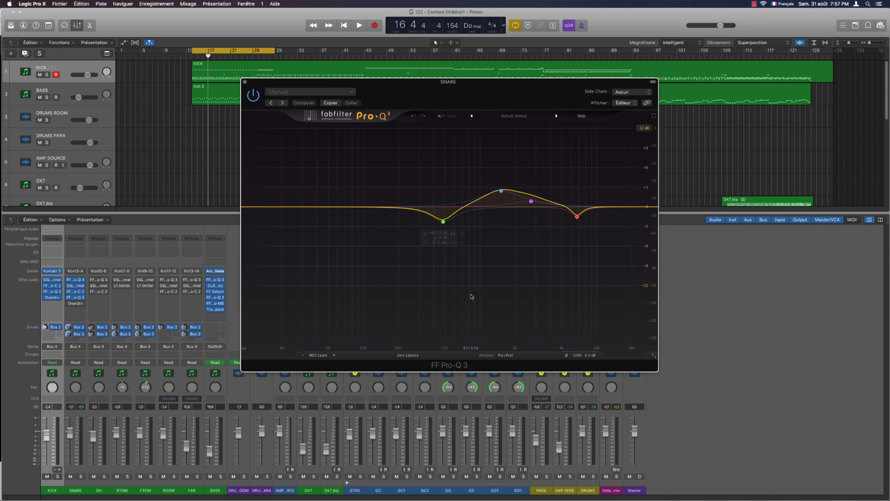
key(space)
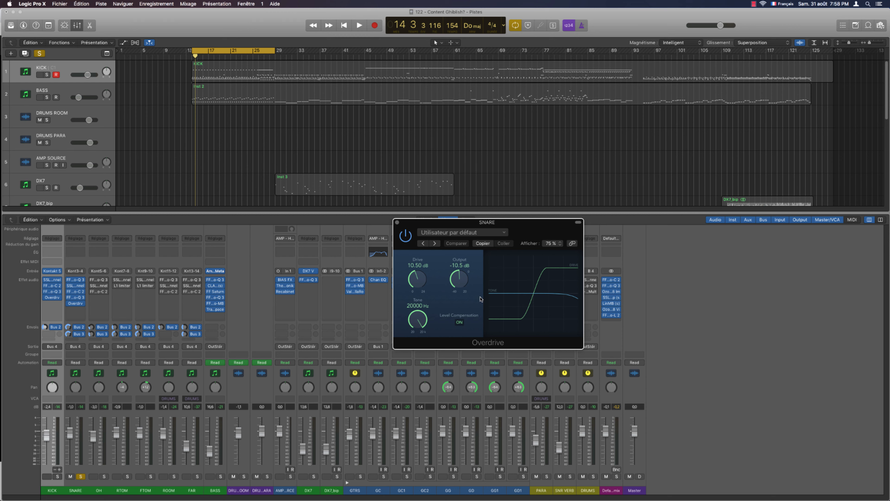
Compare the soloed snare with and without its Overdrive plugin by toggling its bypass during playback
key(space)
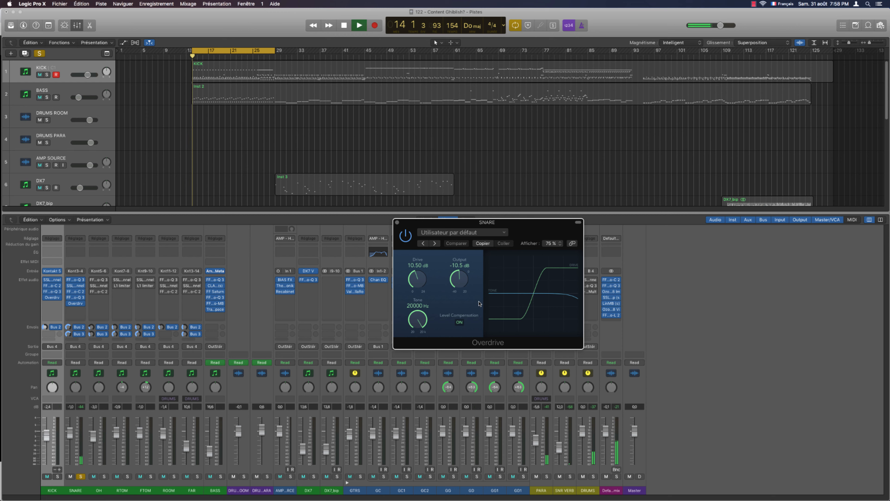
click(408, 240)
click(408, 240)
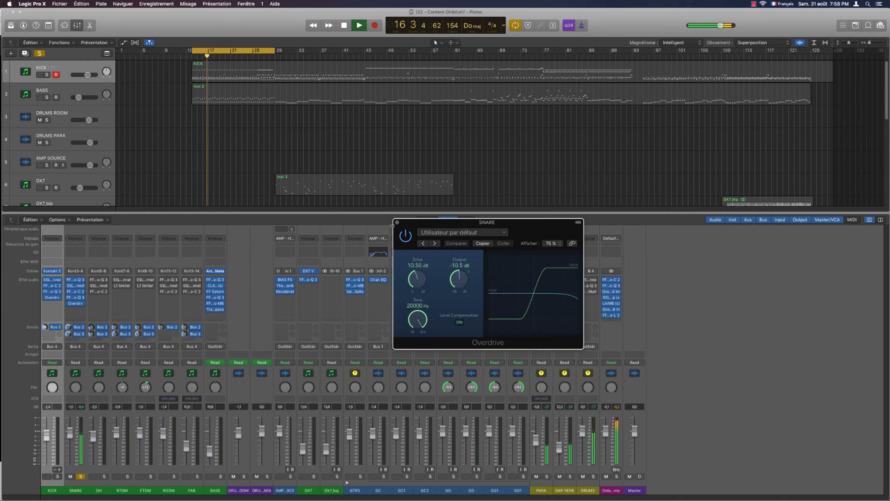
key(space)
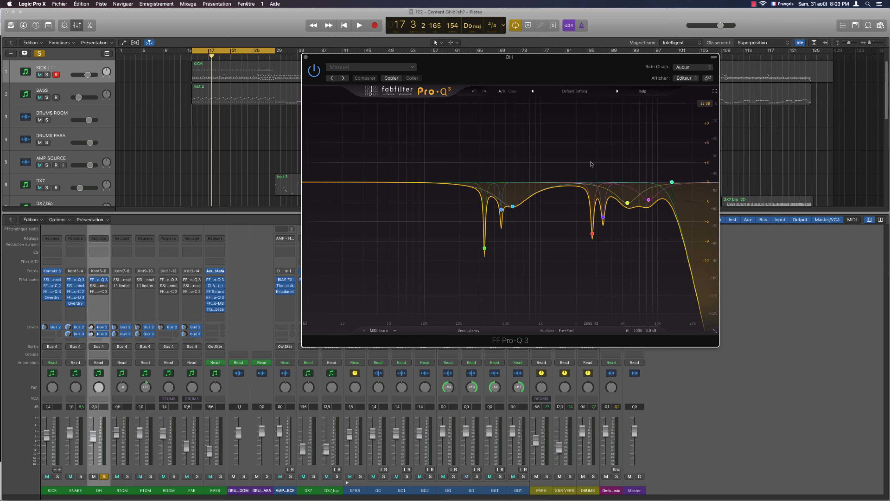
Compare the soloed overheads with and without the two narrow upper-mid cuts in Pro-Q 3 by toggling those bands' bypass
key(space)
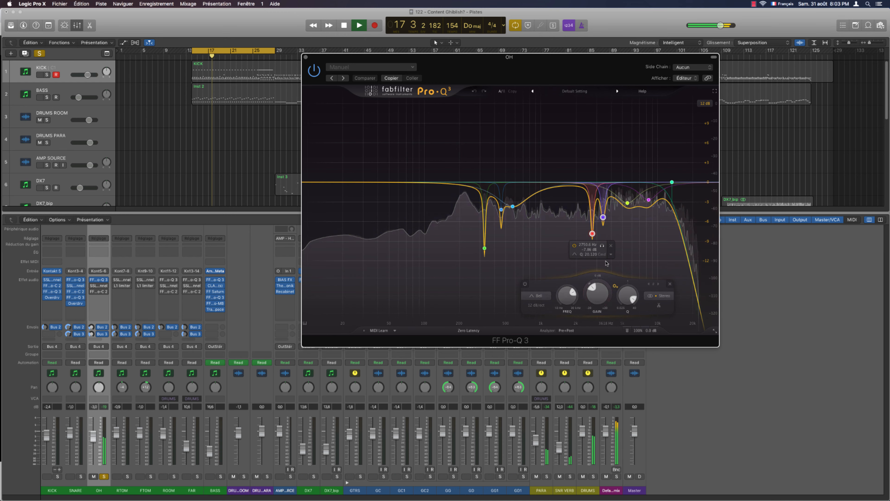
click(525, 284)
click(525, 284)
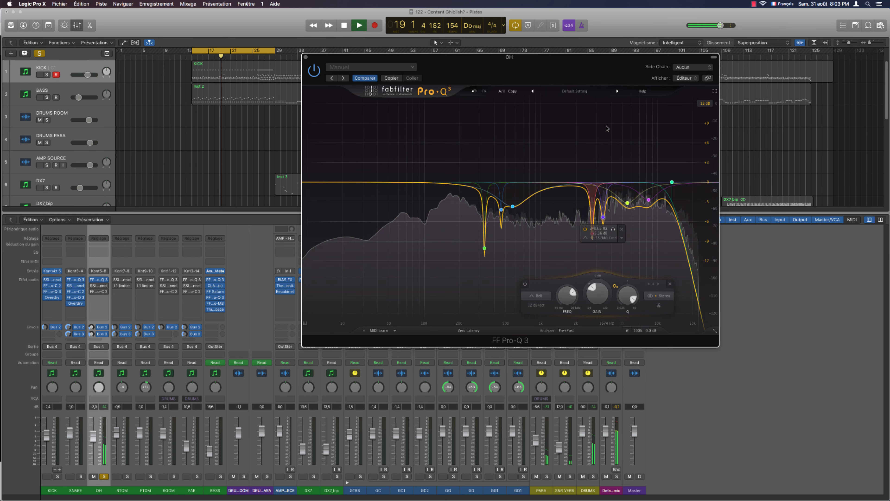
key(space)
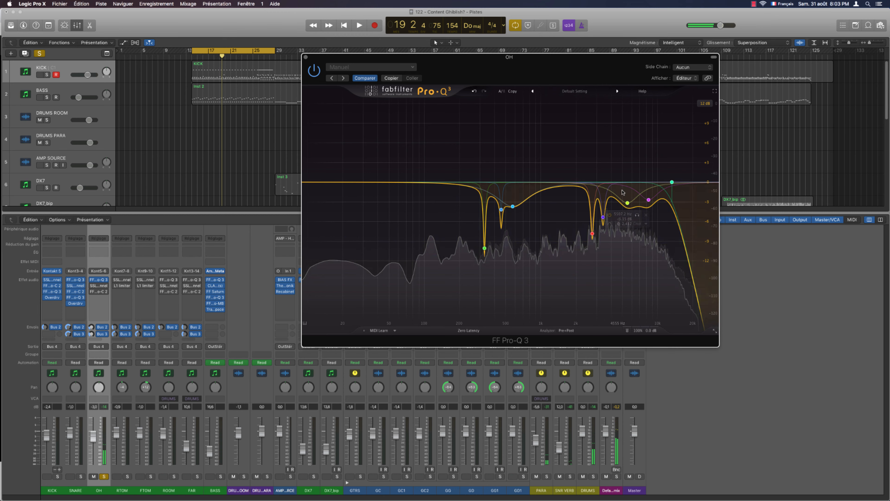
Audition the high-cut band of the overheads' Pro-Q 3 by soloing and unsoloing it during playback
mouse_move(657, 197)
mouse_move(673, 183)
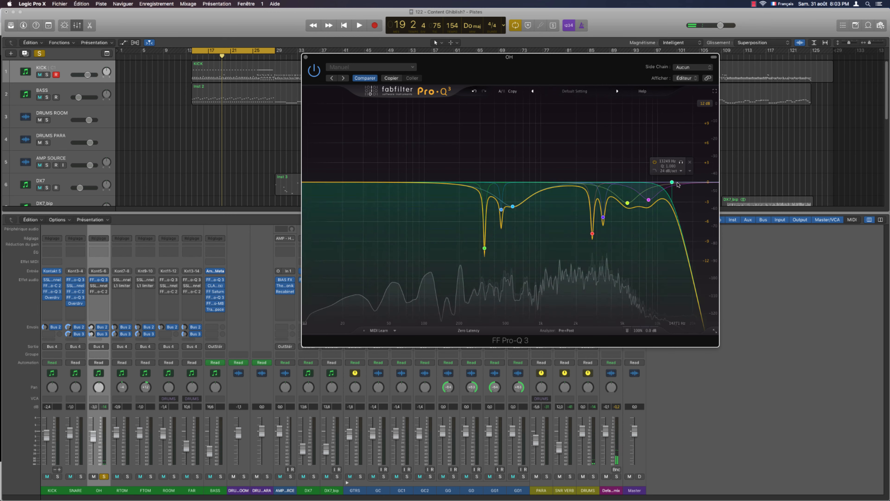
click(681, 162)
key(space)
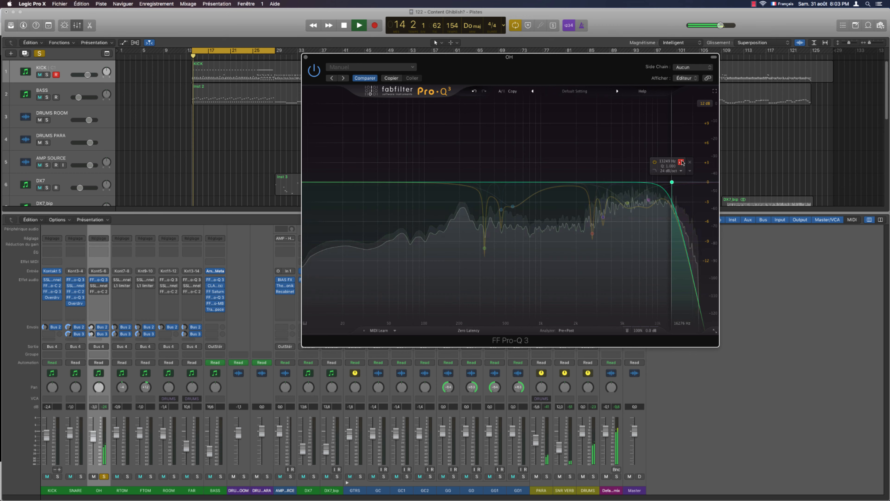
click(681, 162)
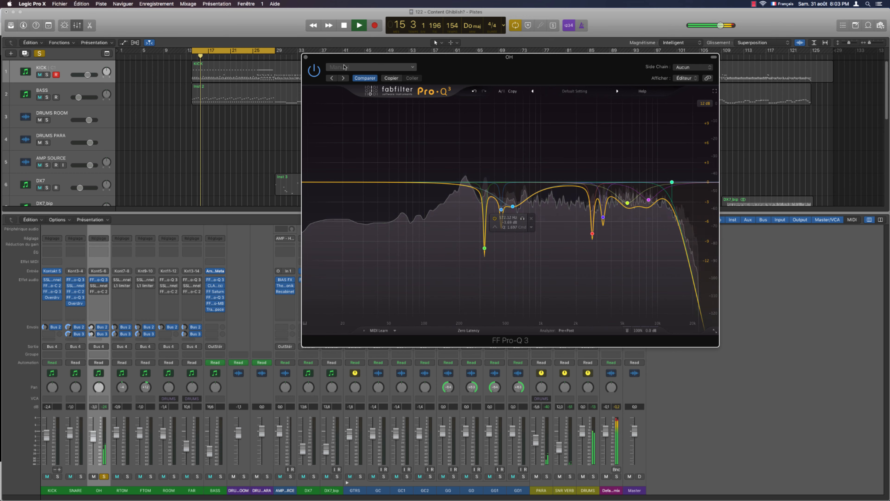
Compare the overheads with and without the whole Pro-Q 3 by toggling its bypass, and stop playback
click(315, 68)
click(314, 70)
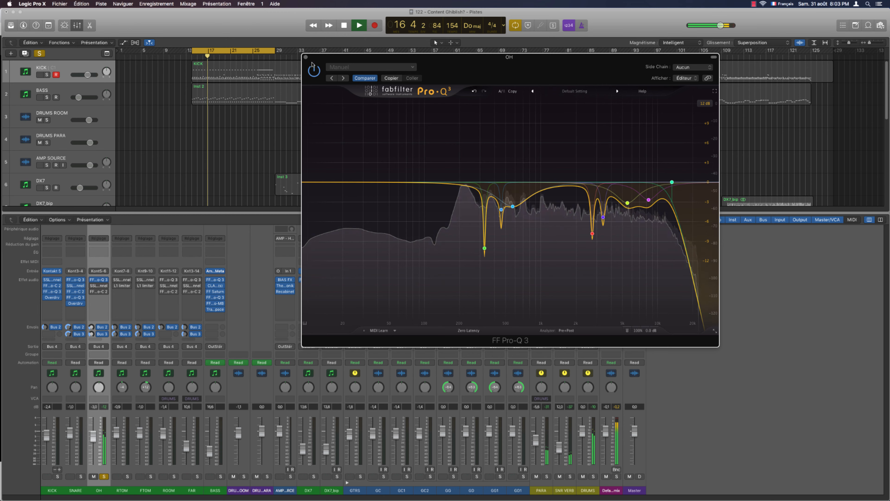
key(space)
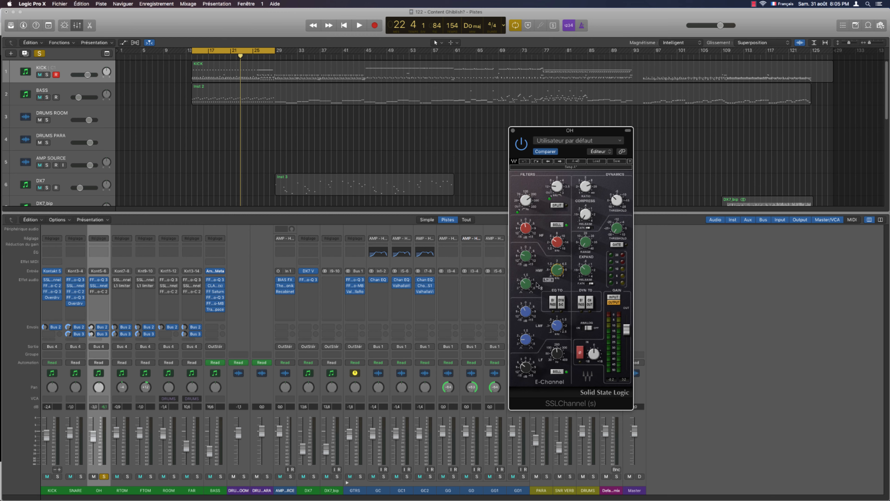
Audition the soloed overheads through the EQ, filter and compressor settings of their SSLChannel by starting and stopping playback
key(space)
click(529, 258)
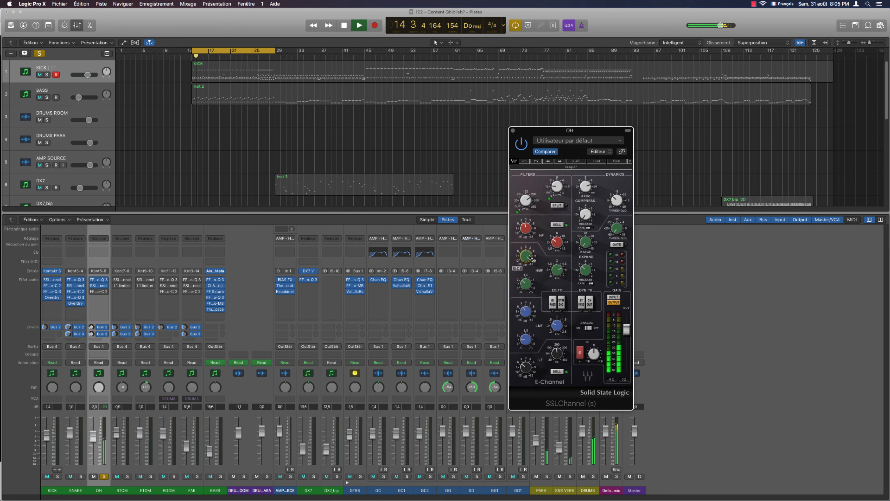
click(525, 161)
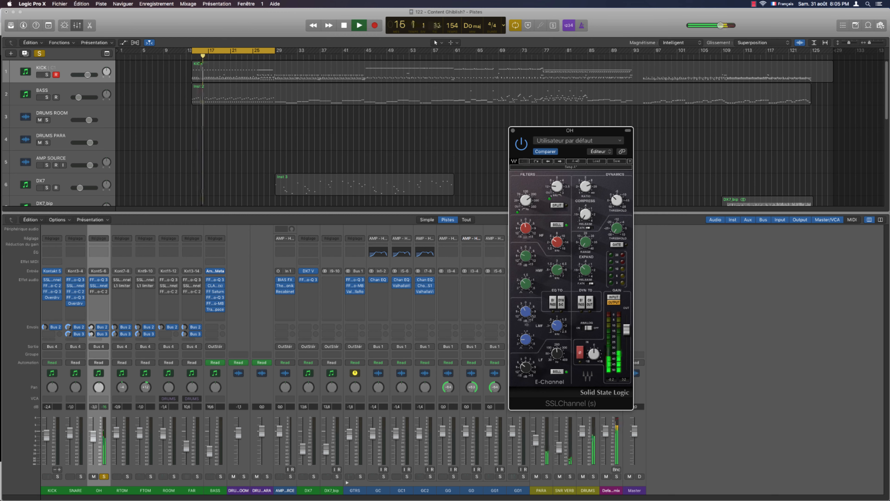
drag(527, 311, 538, 271)
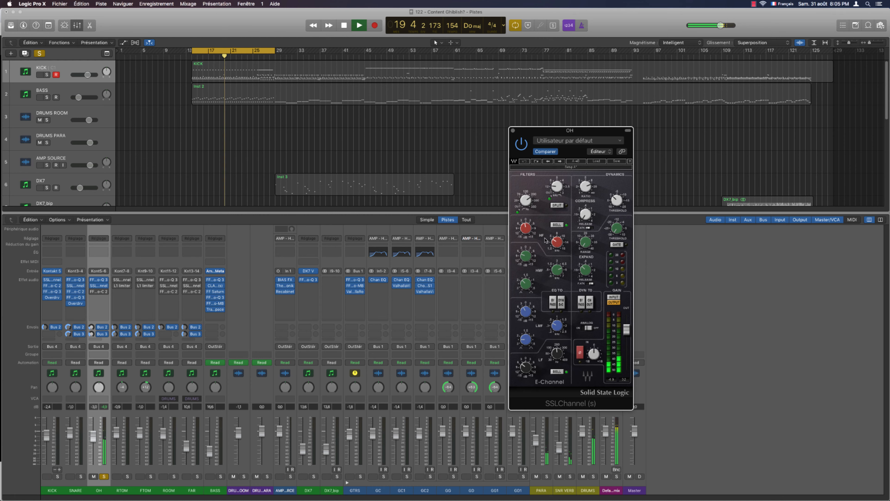
key(space)
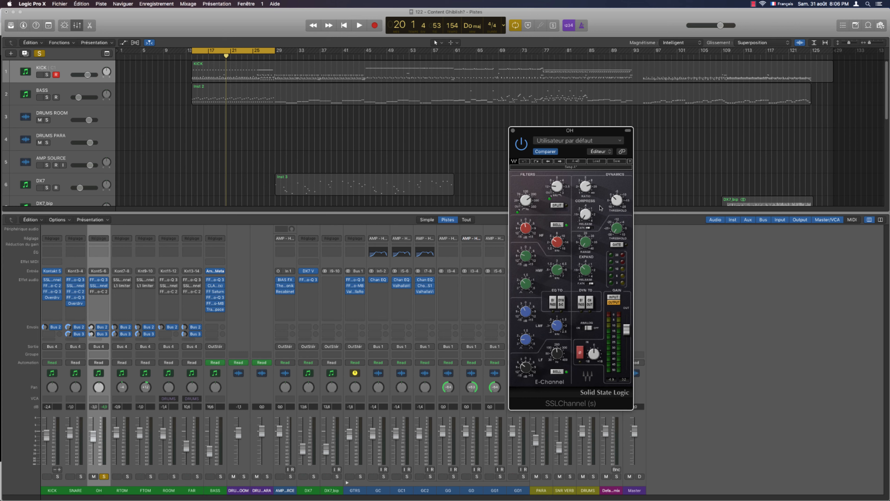
key(space)
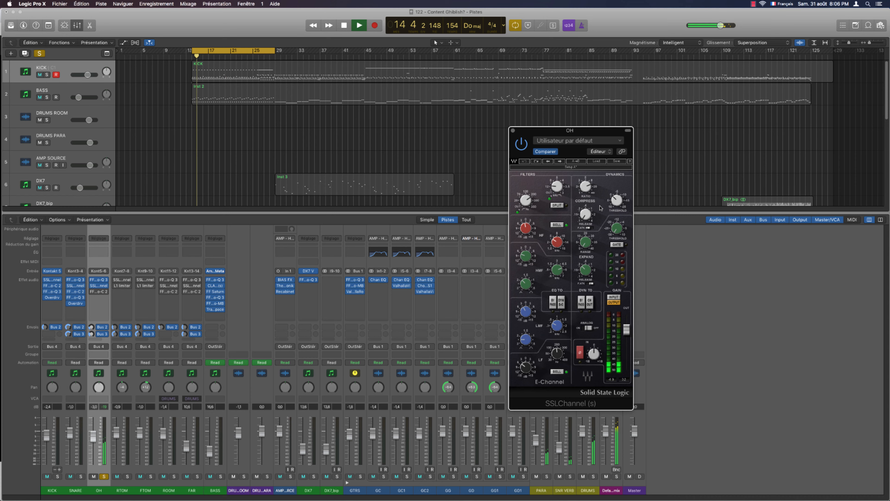
key(space)
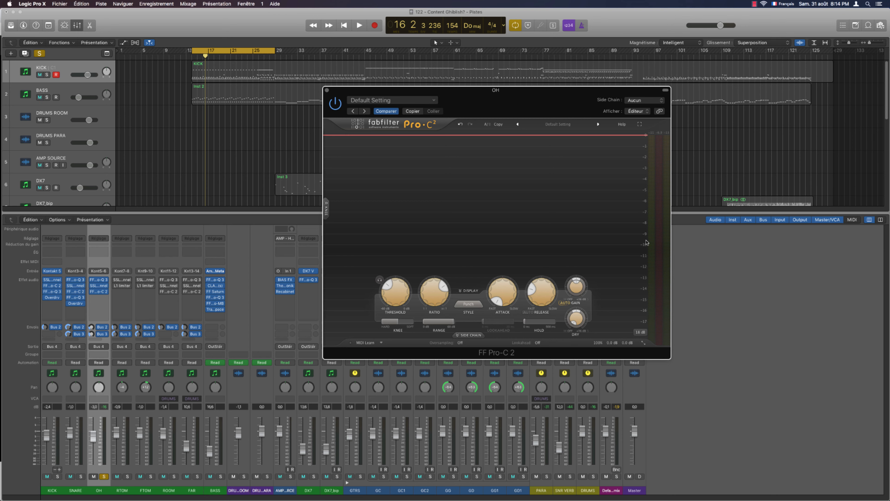
Lower the mix amount of the overheads' Pro-C 2, auditioning the compression during playback before and after the change
key(space)
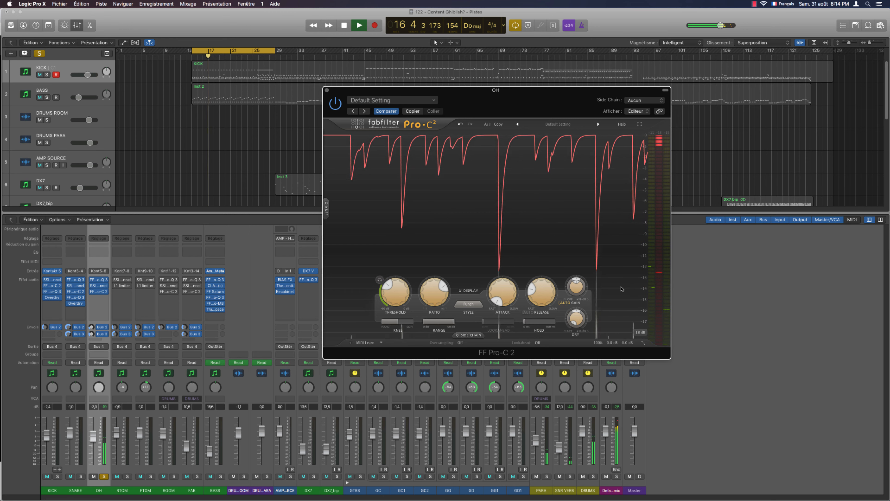
key(space)
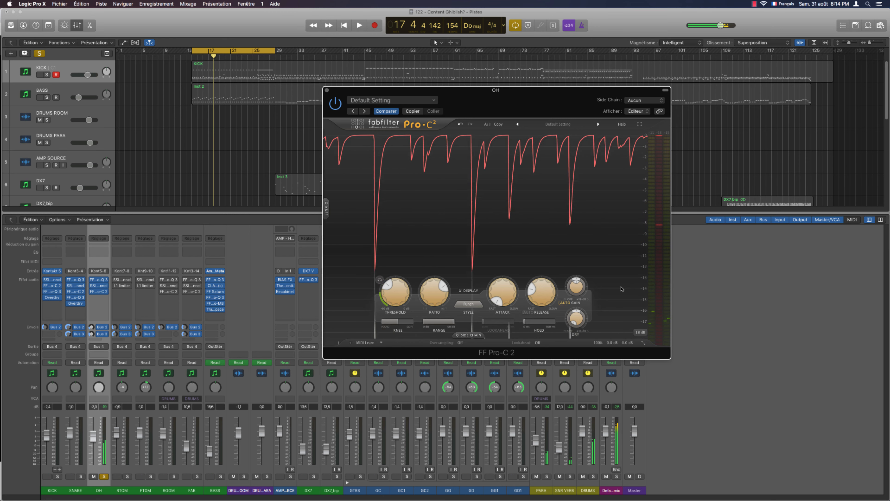
mouse_move(623, 334)
drag(623, 335, 608, 346)
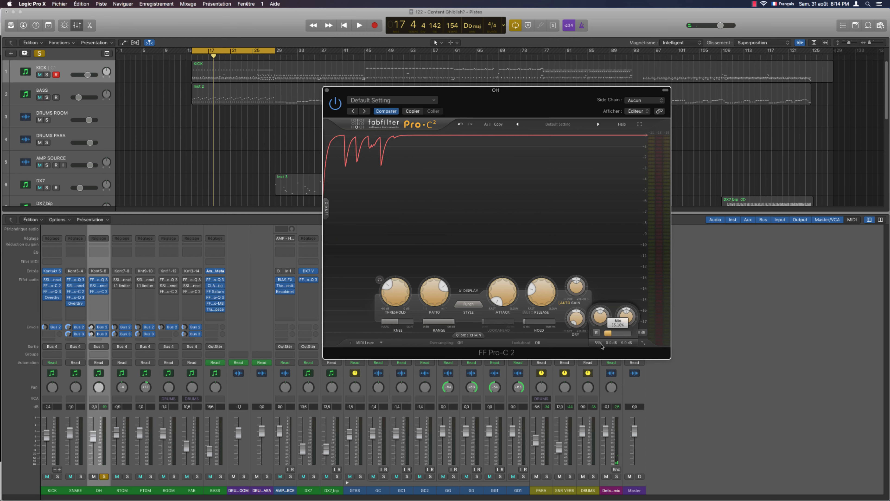
drag(608, 345, 599, 347)
key(space)
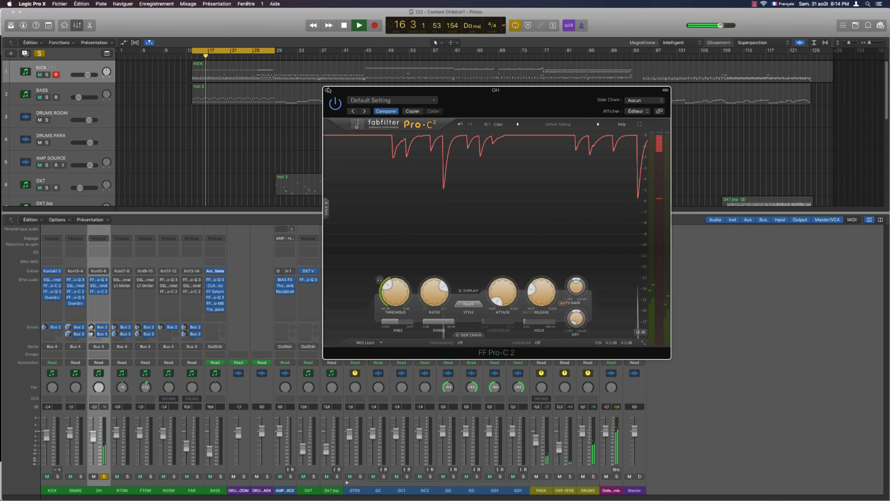
key(space)
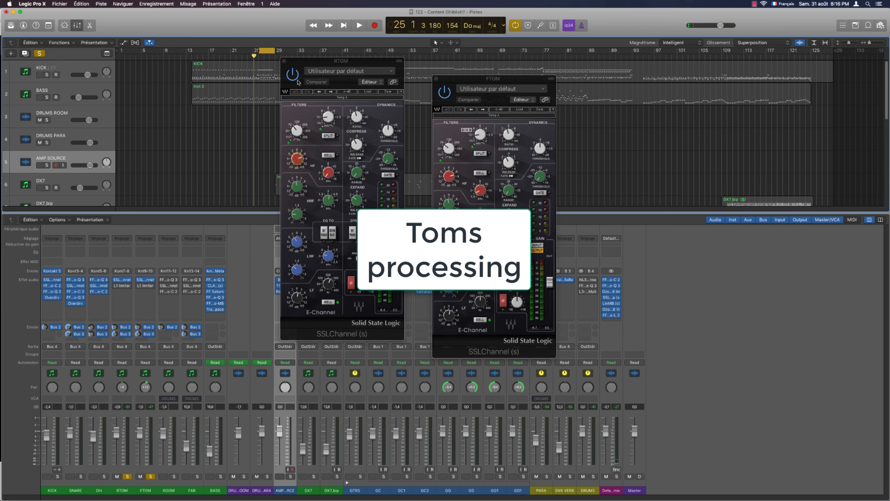
Compare the soloed rack and floor toms with and without their SSLChannel plugins by toggling both bypasses during playback
click(297, 131)
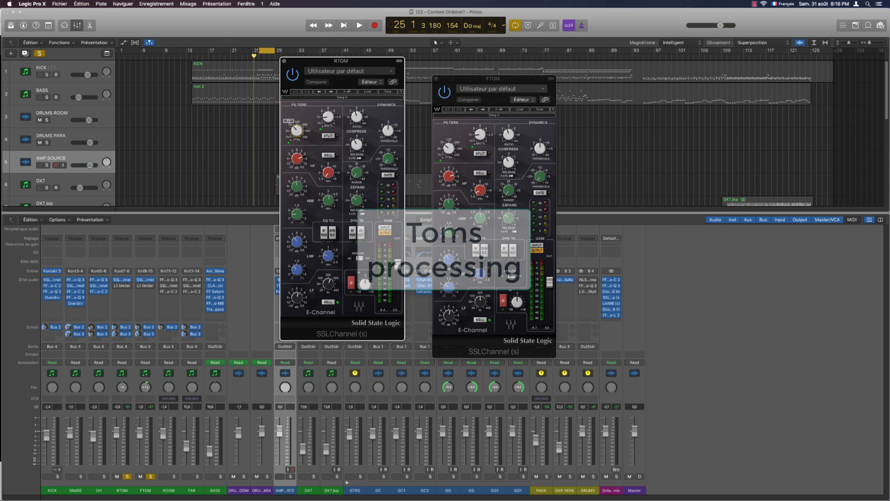
click(469, 148)
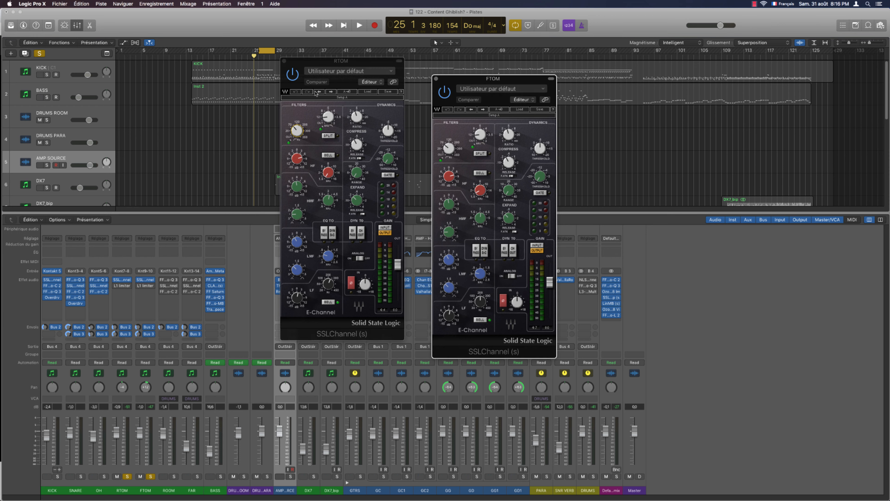
key(space)
click(292, 75)
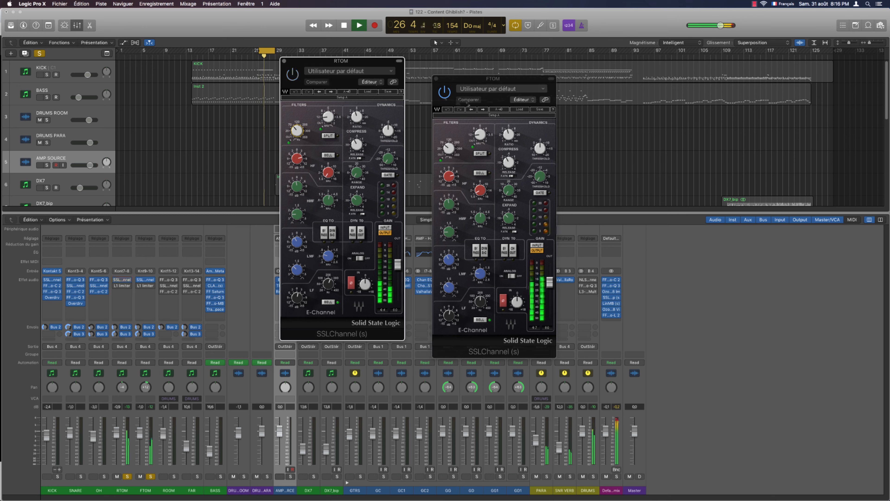
click(444, 91)
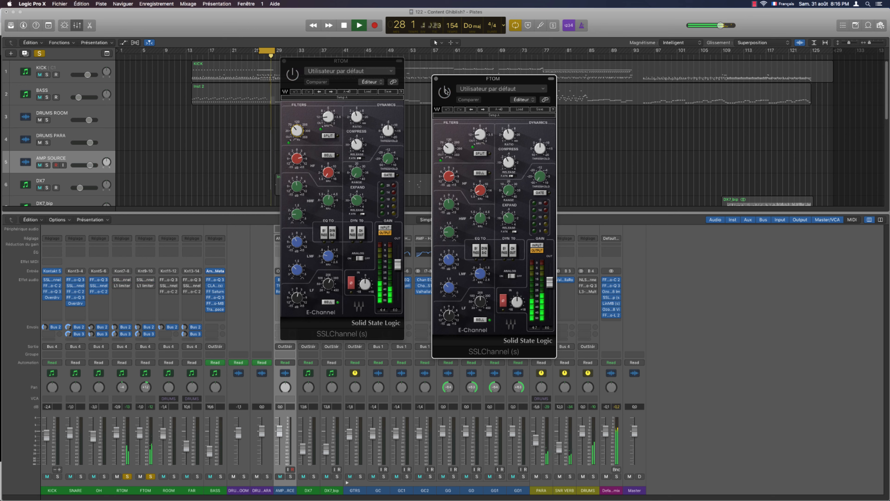
click(313, 92)
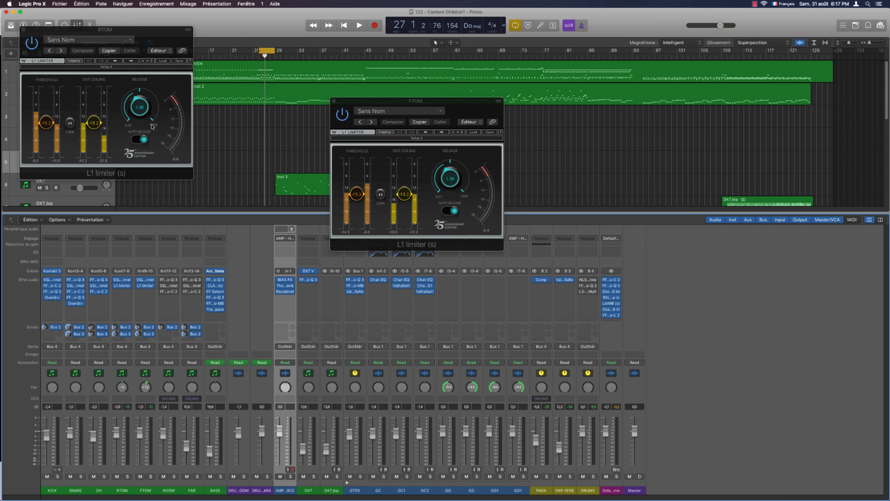
Compare the rack and floor toms in the full mix with and without their L1 limiters by toggling the bypasses during playback
key(space)
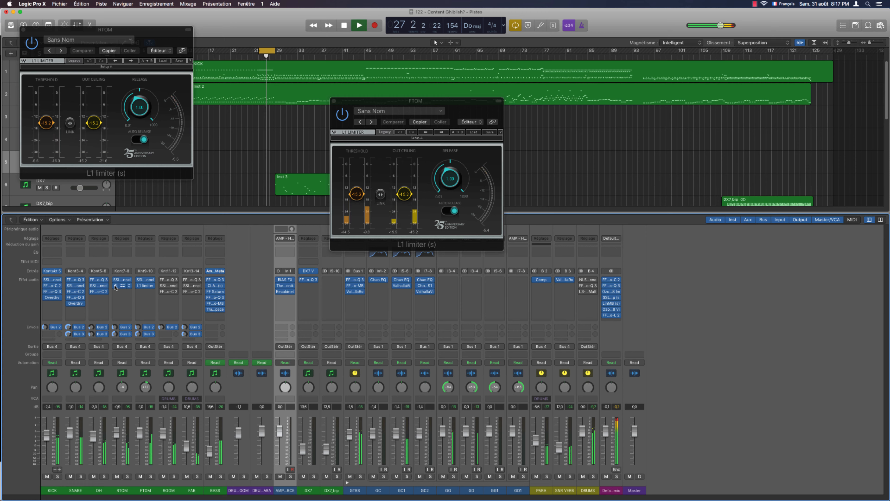
click(145, 286)
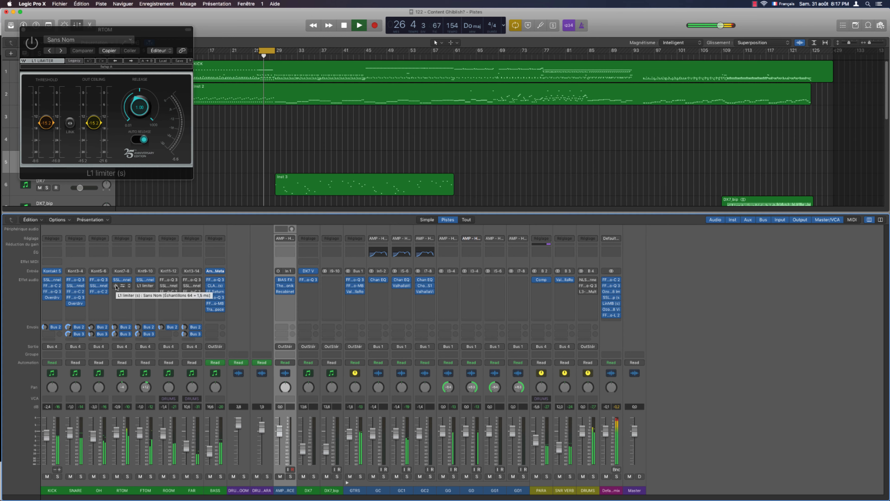
drag(116, 286, 143, 286)
key(space)
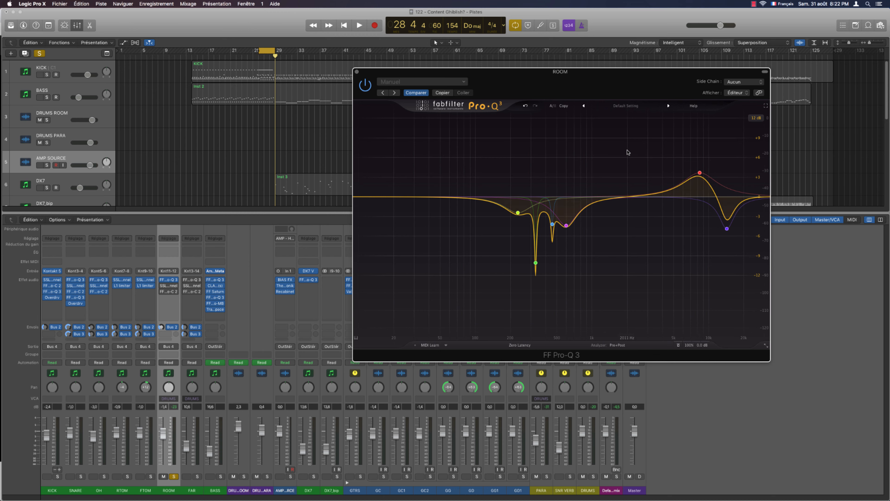
Compare the soloed room with and without the high-frequency boost and cut in Pro-Q 3 by toggling those two bands' bypass
drag(628, 145, 757, 235)
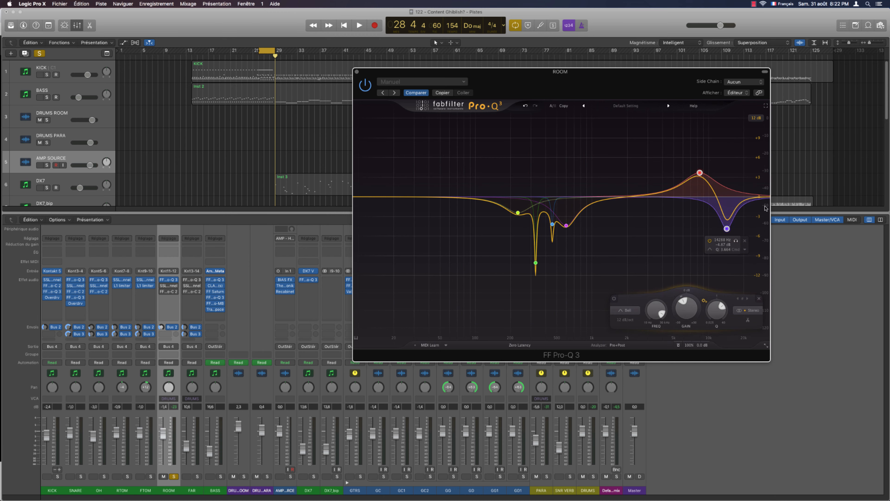
key(space)
click(614, 298)
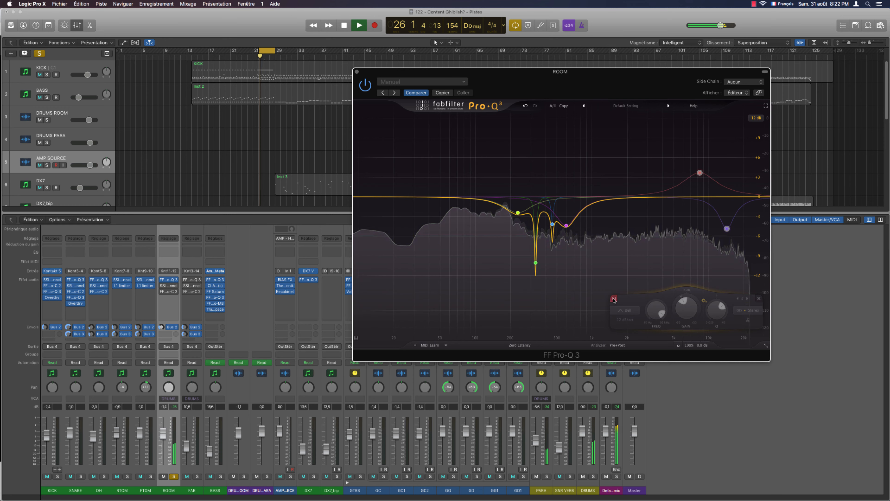
click(613, 298)
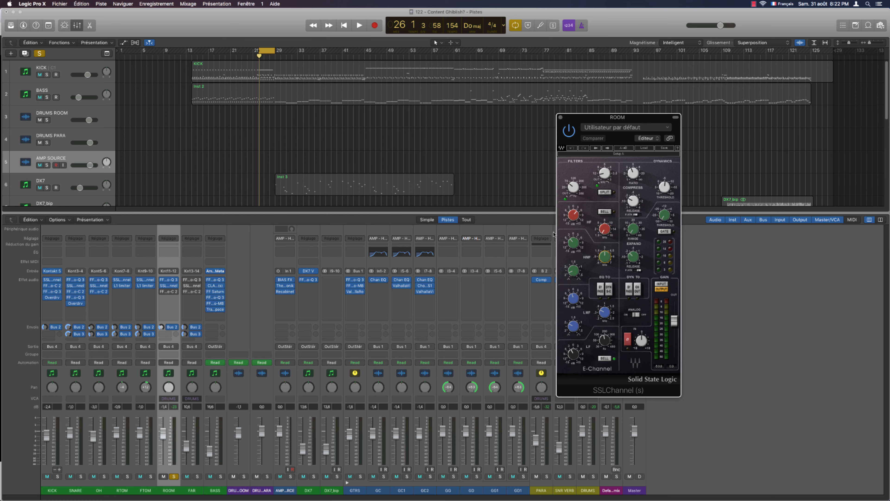
Audition the soloed room through the low-frequency EQ, filter and compressor settings of its SSLChannel by starting and stopping playback
key(space)
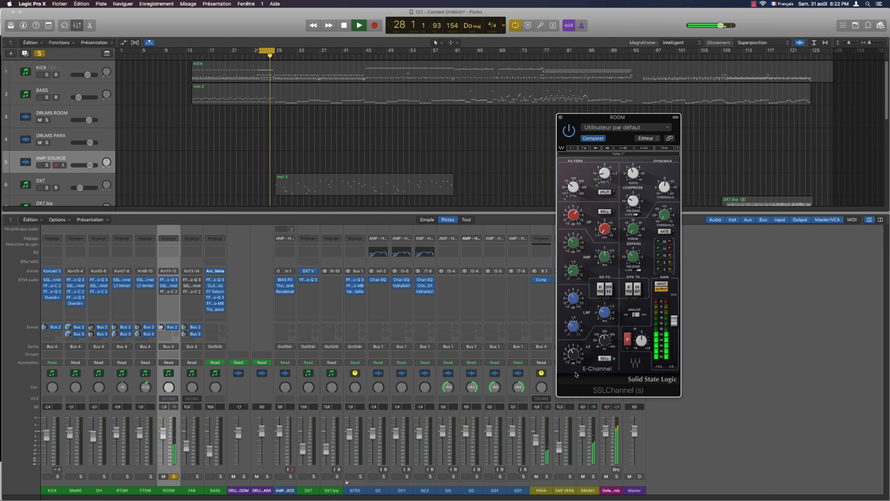
key(space)
mouse_move(605, 339)
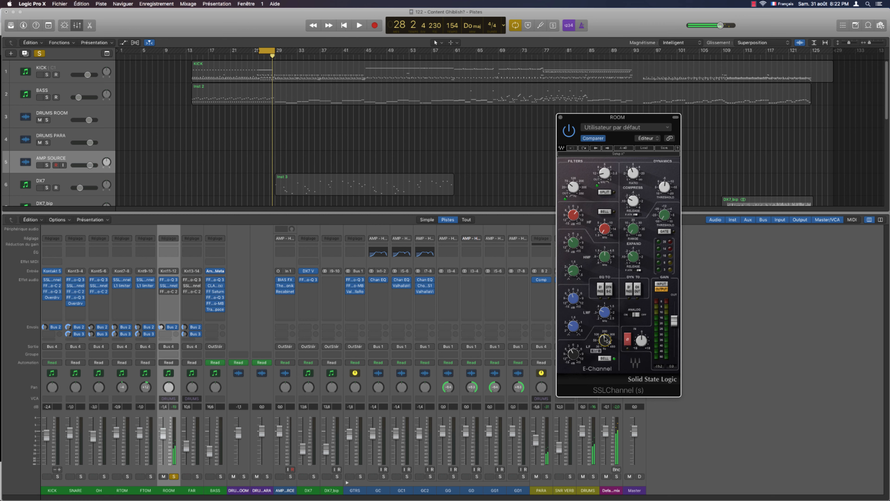
key(space)
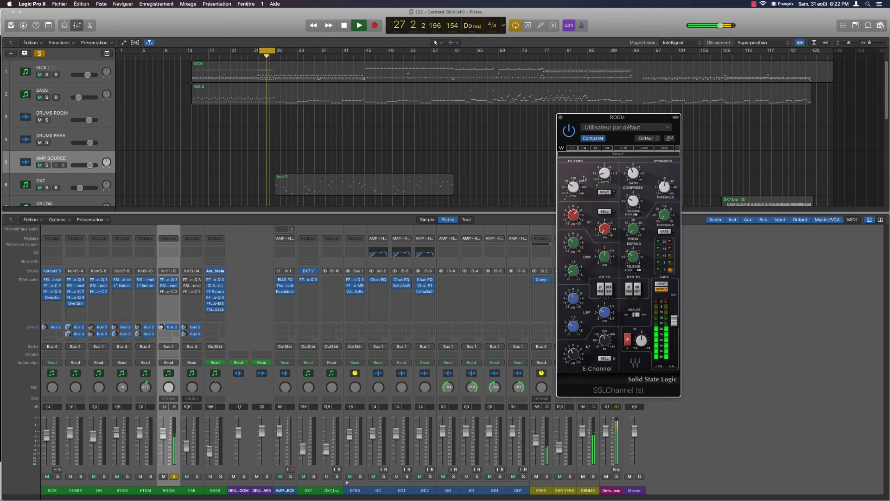
key(space)
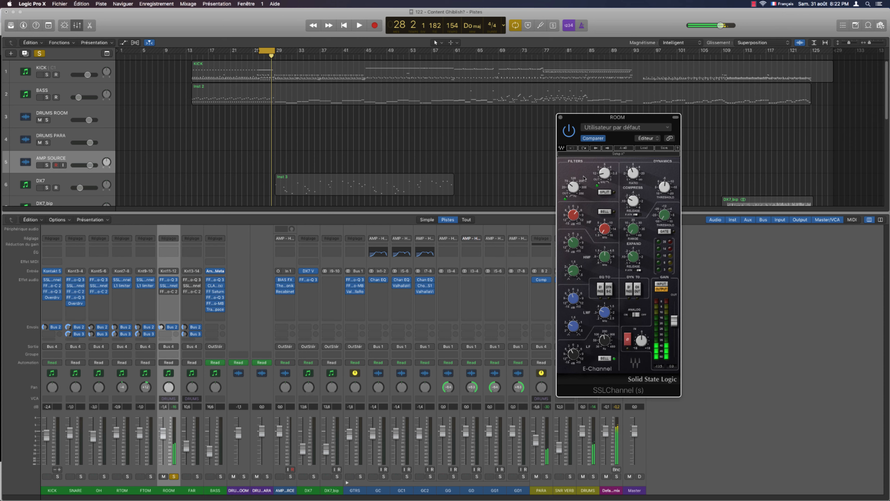
key(space)
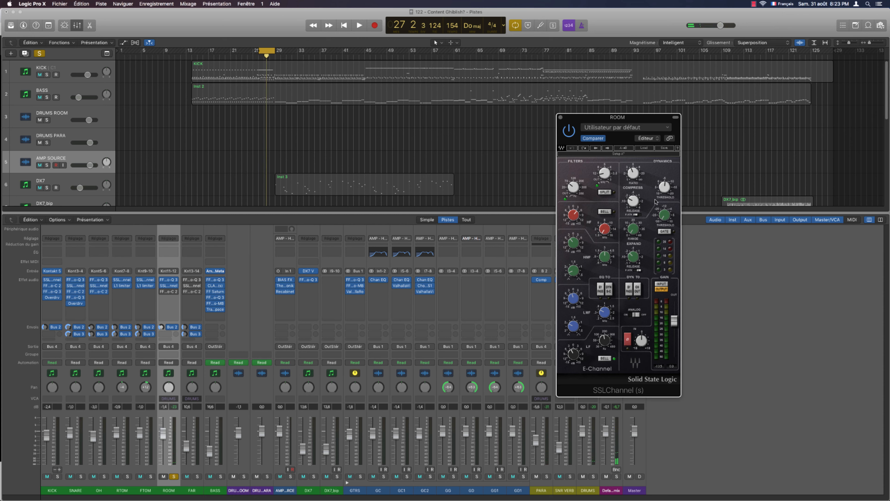
key(space)
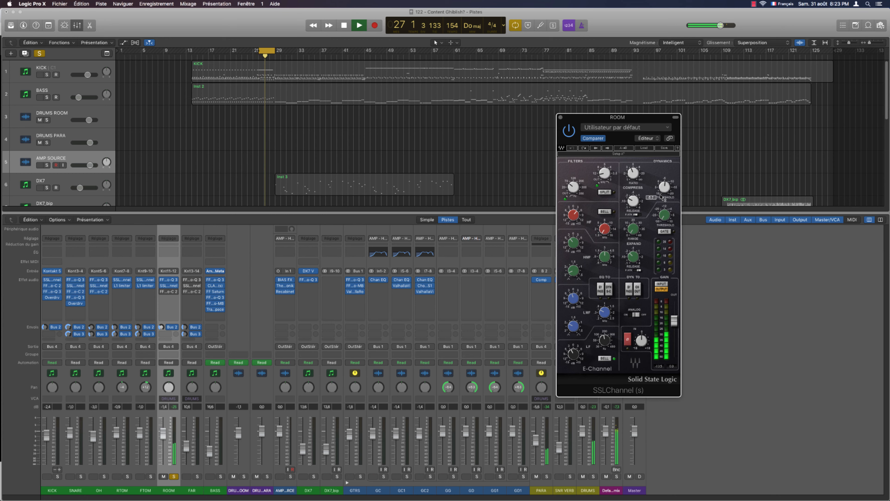
key(space)
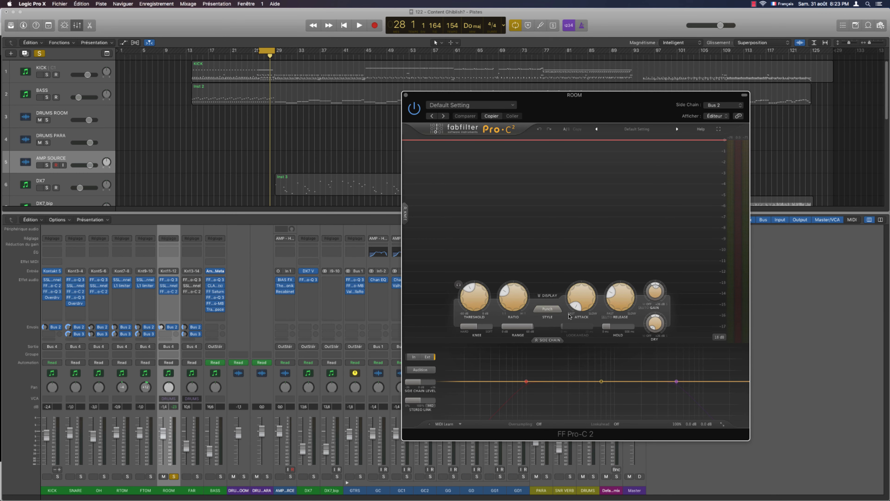
Examine the attack, release and side-chain source settings of the room's Pro-C 2
mouse_move(578, 302)
mouse_move(612, 317)
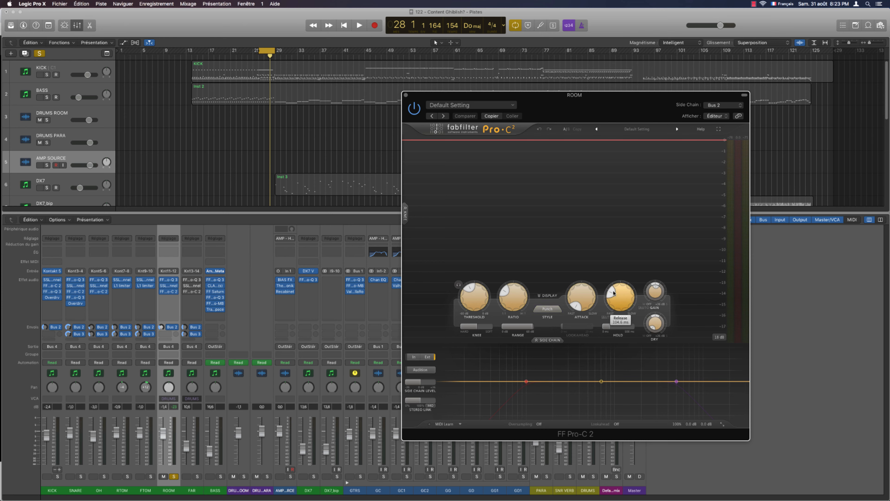
click(725, 104)
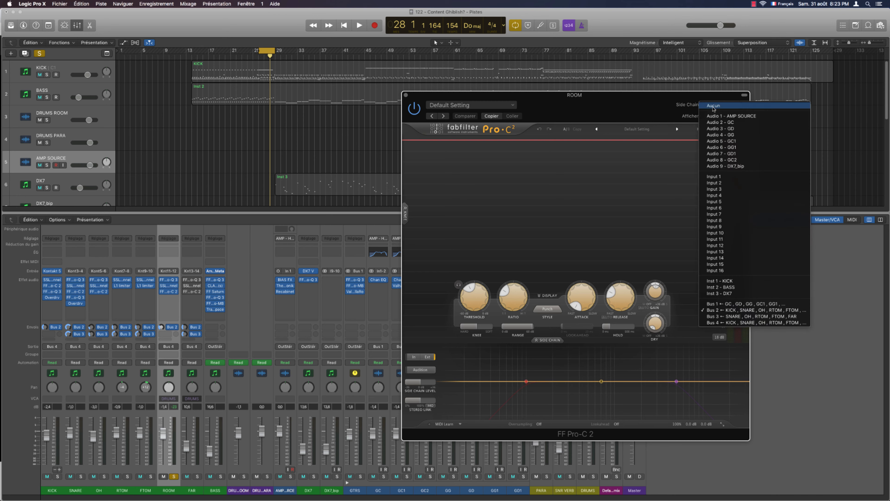
click(646, 161)
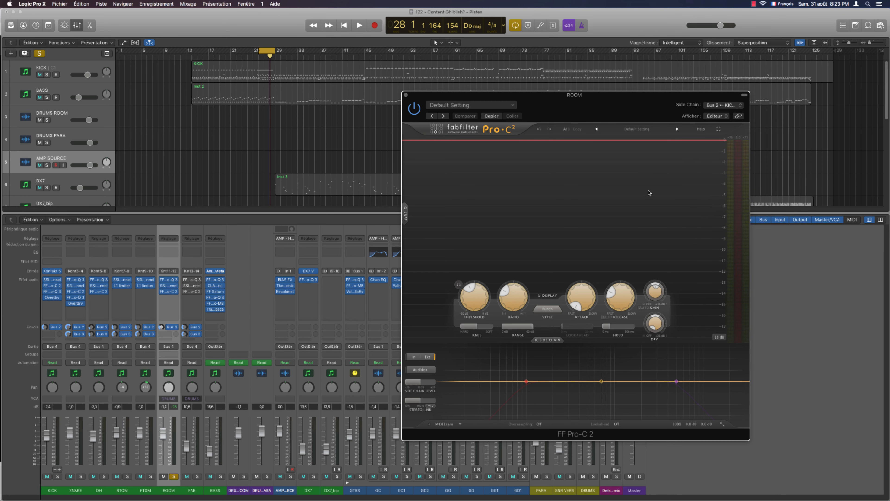
Solo the snare alongside the room and play to audition the room's side-chained Pro-C 2 compression
click(81, 476)
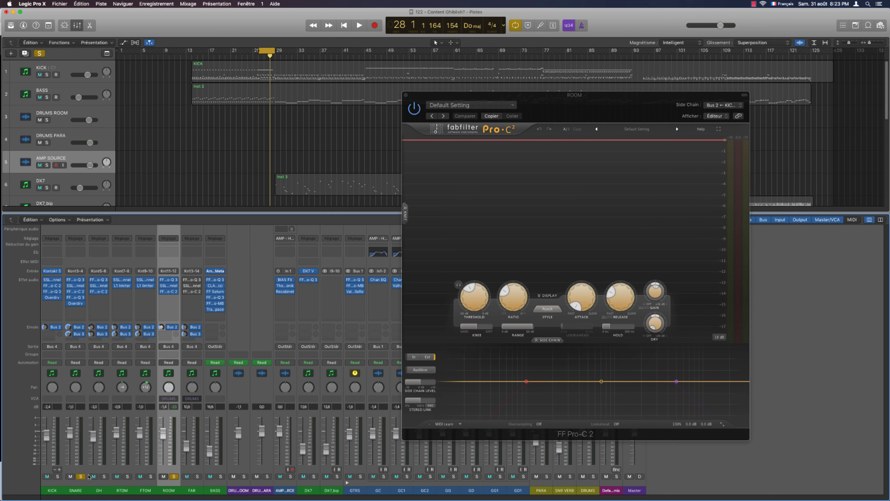
key(space)
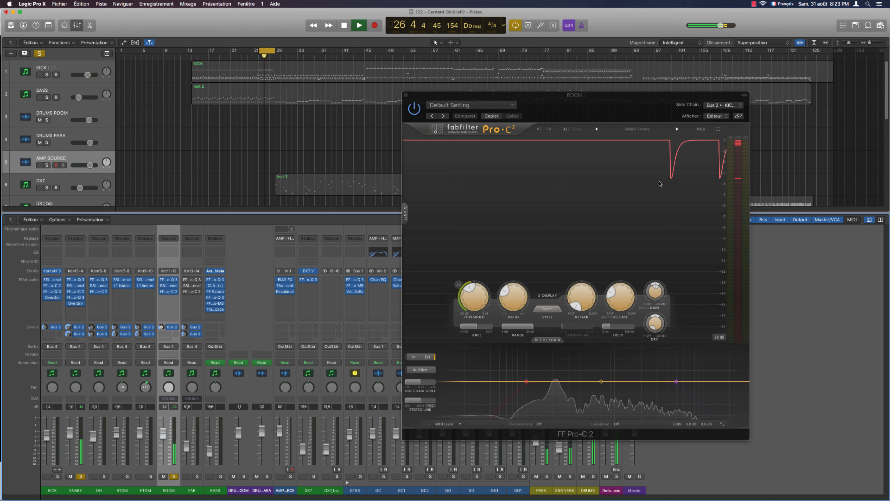
mouse_move(162, 294)
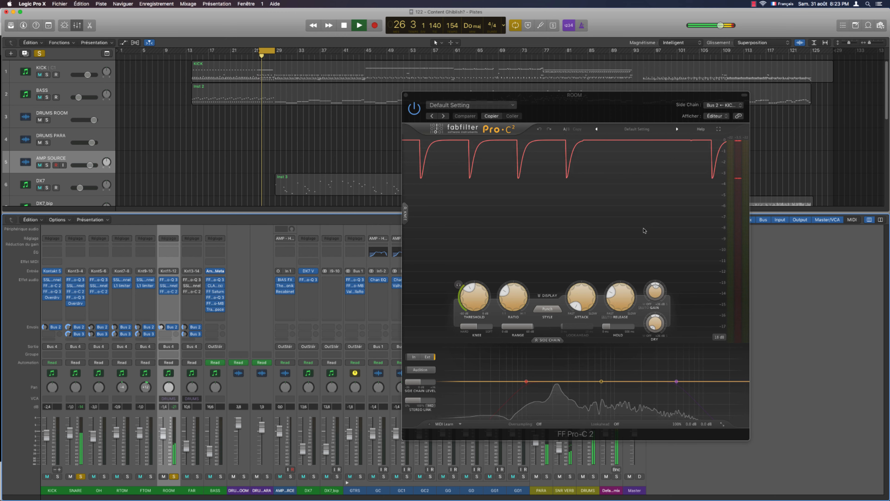
Audition the soloed far room mics through their Pro-Q 3, and bring up their Pro-C 2 compressor
key(space)
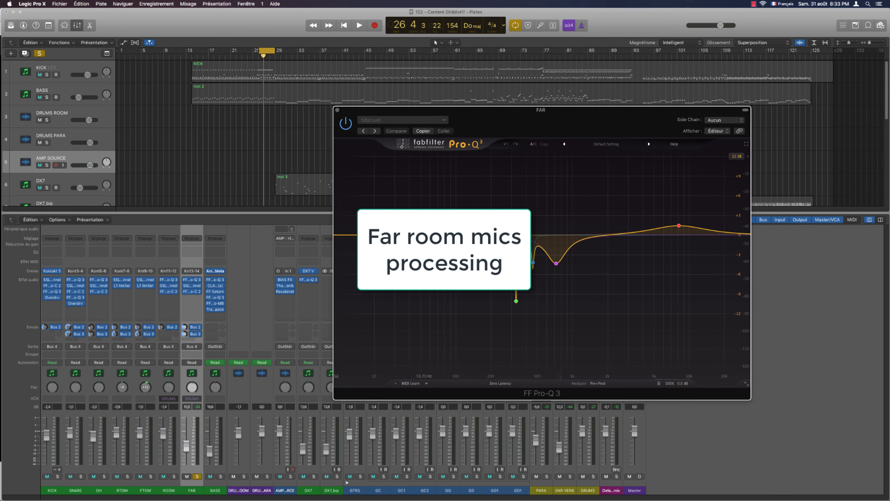
key(space)
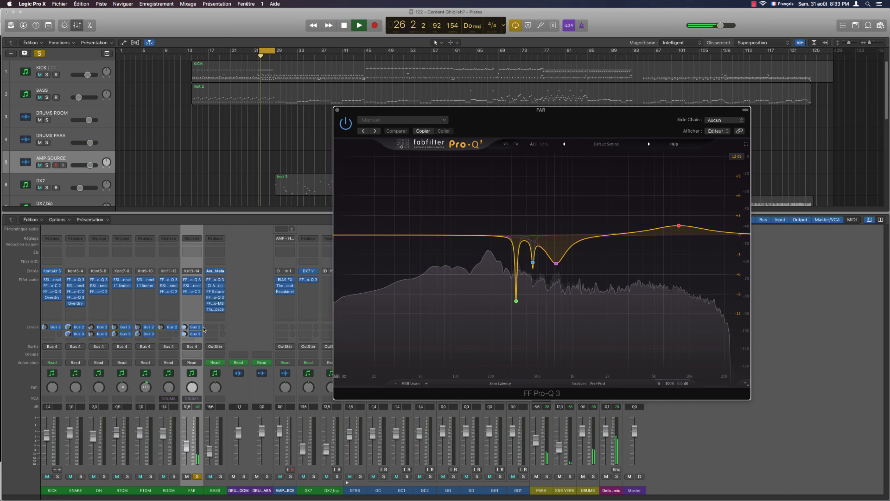
click(81, 476)
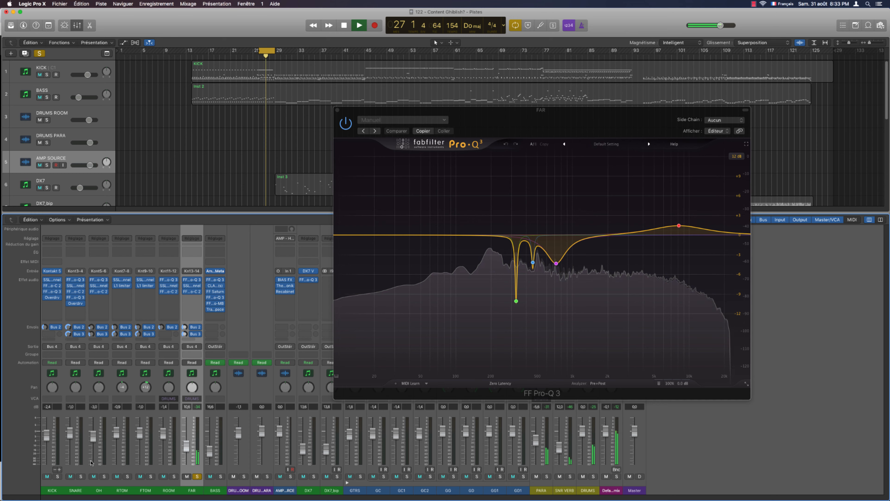
click(192, 292)
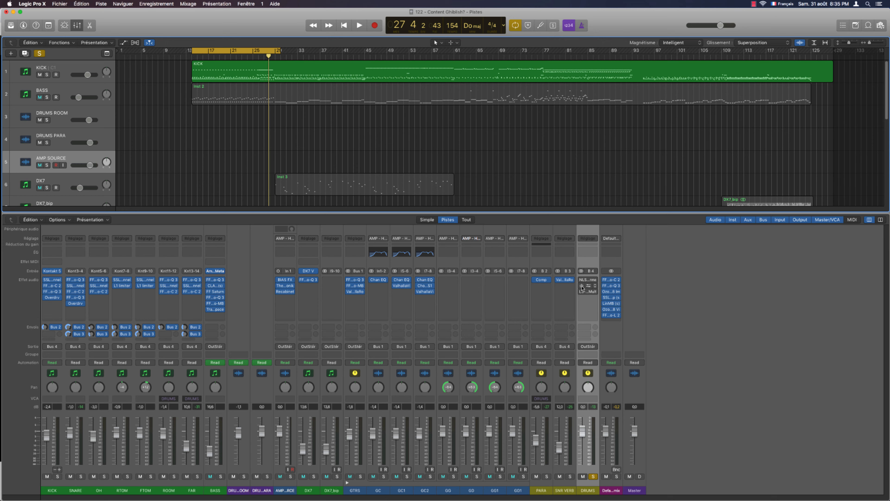
Open the NLS Channel on the DRUMS bus and play the soloed drums to audition its saturation
click(586, 280)
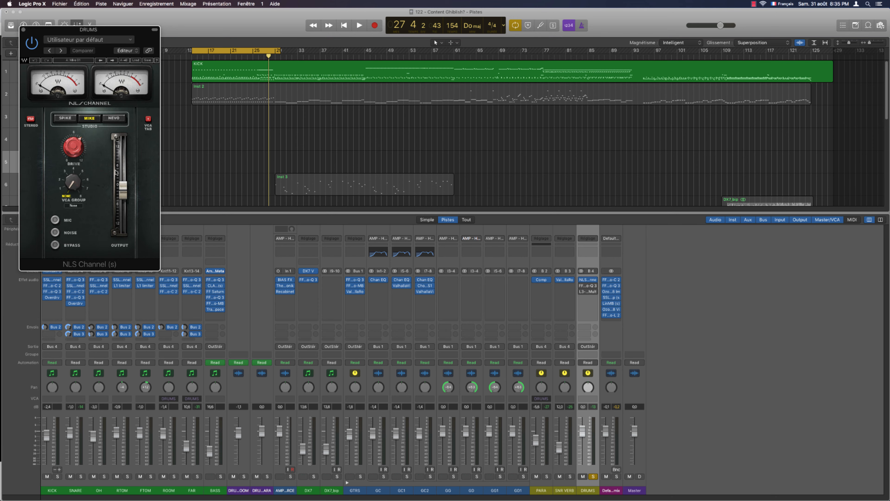
key(space)
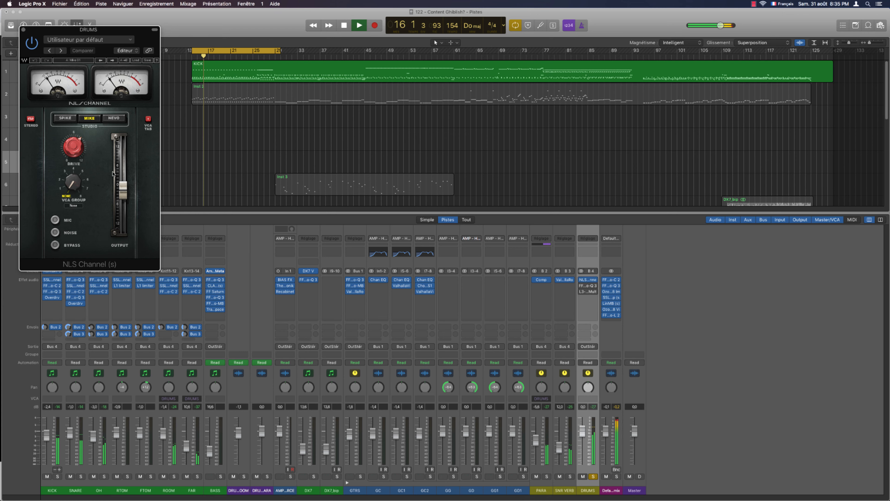
key(space)
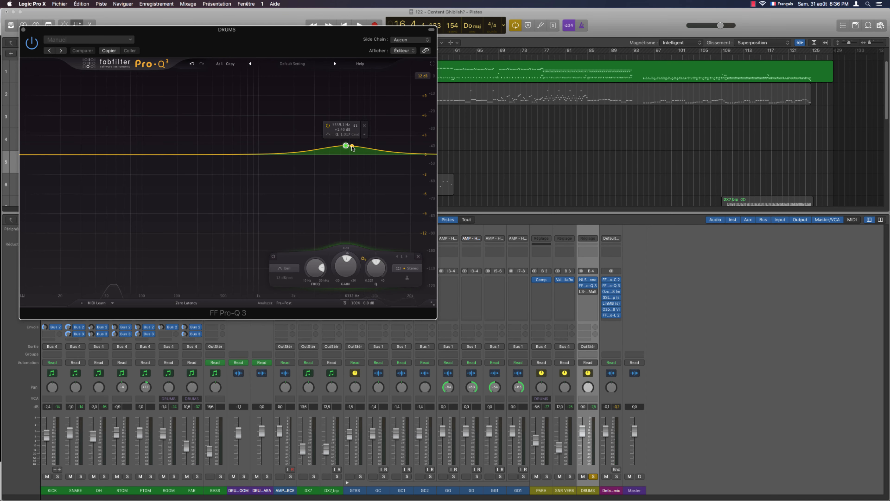
Audition the high-frequency boost band of the DRUMS bus Pro-Q 3 on its own, and play the drums through the L3-LL Multimaximizer
key(space)
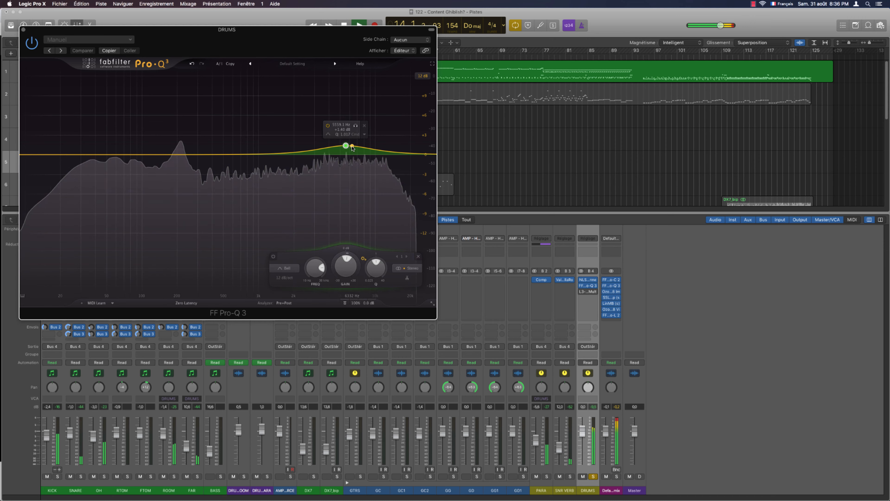
click(355, 125)
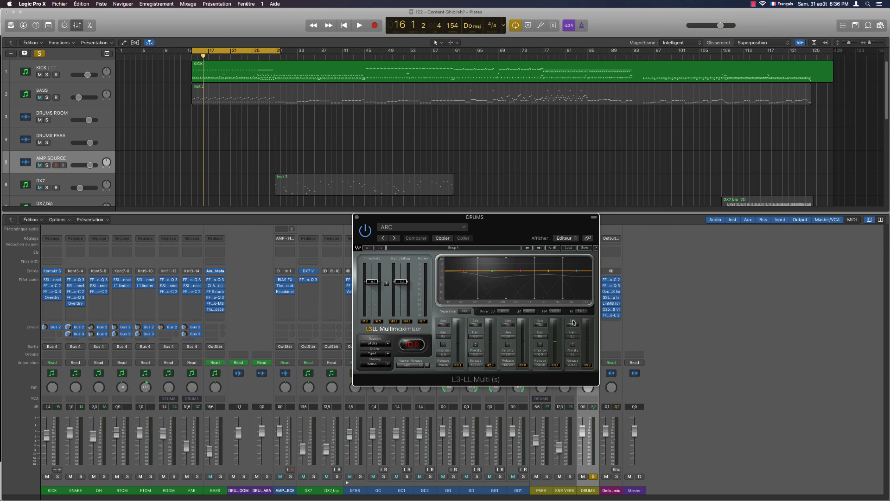
key(space)
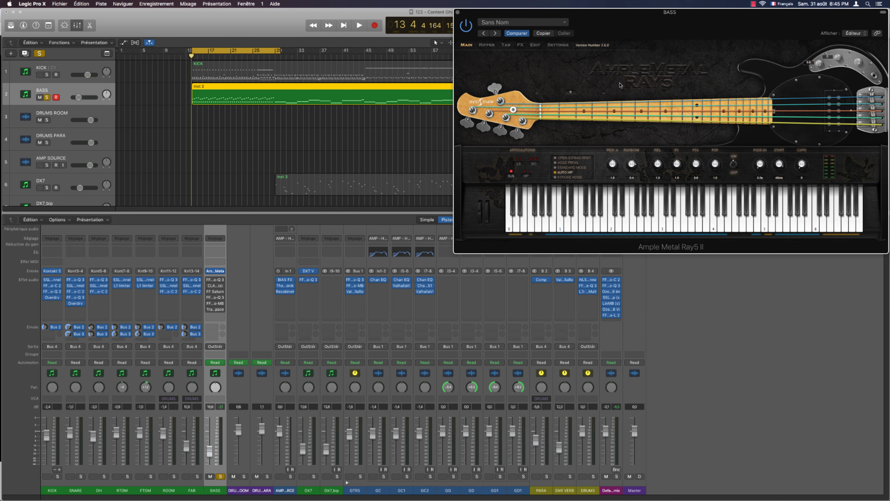
Play the soloed Ample Metal Ray5 II bass, and examine the side-chain source and frequency range controls of its TrackSpacer
key(space)
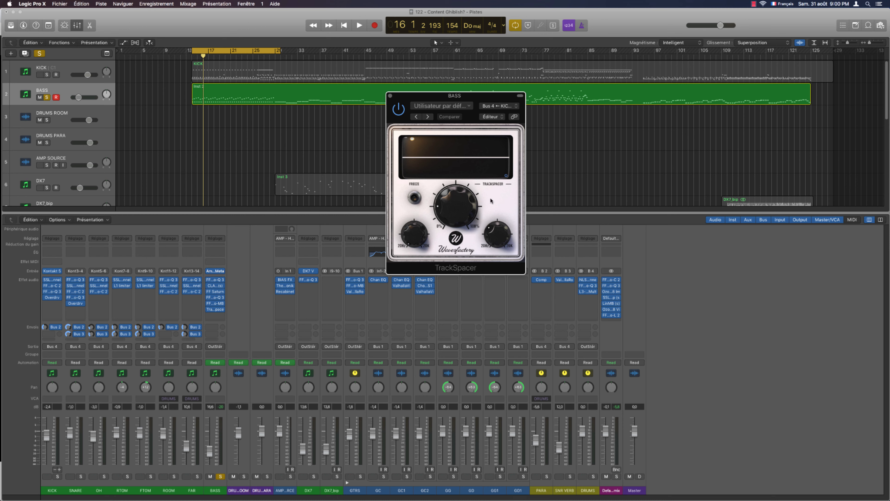
click(500, 106)
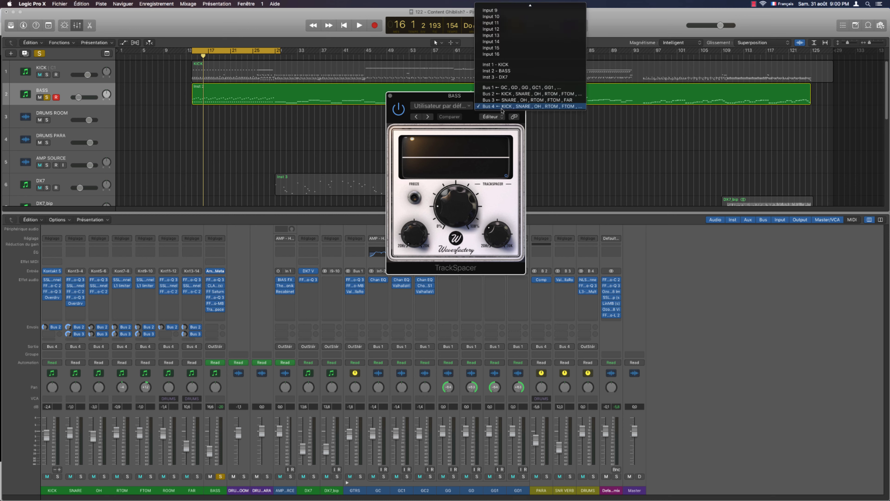
click(431, 164)
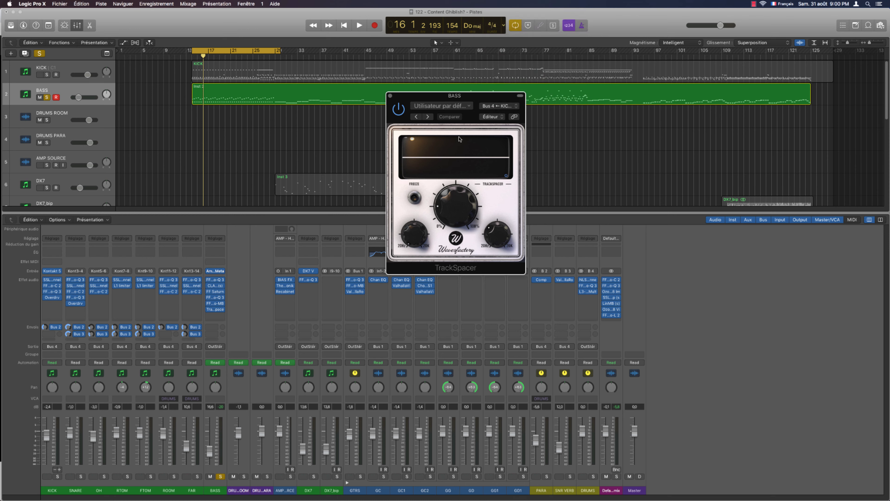
mouse_move(499, 237)
mouse_move(424, 239)
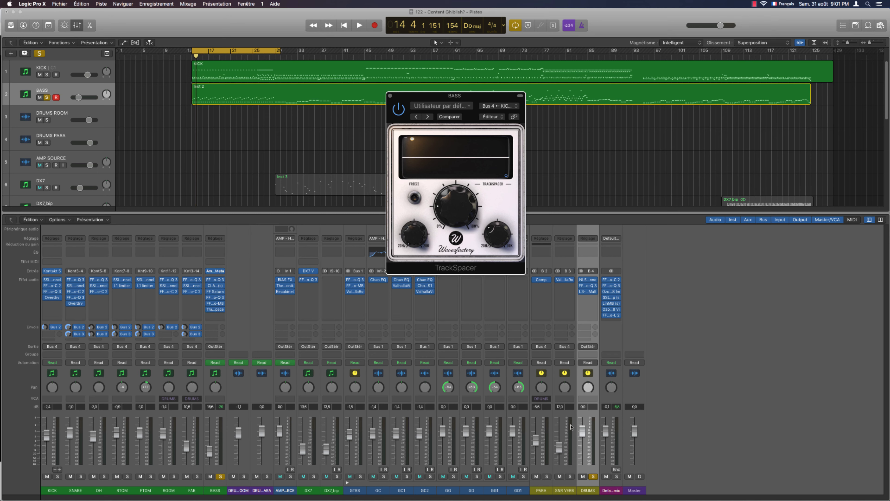
Play the soloed bass and DRUMS bus together to audition the side-chained TrackSpacer
key(space)
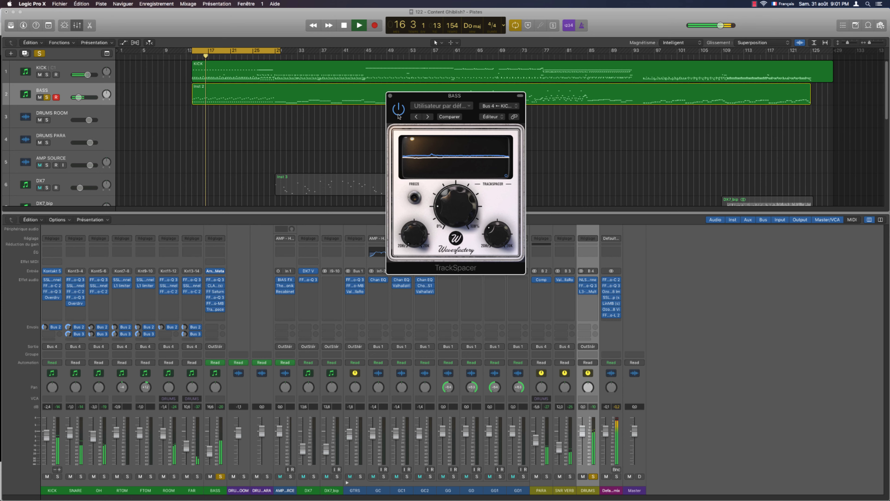
key(space)
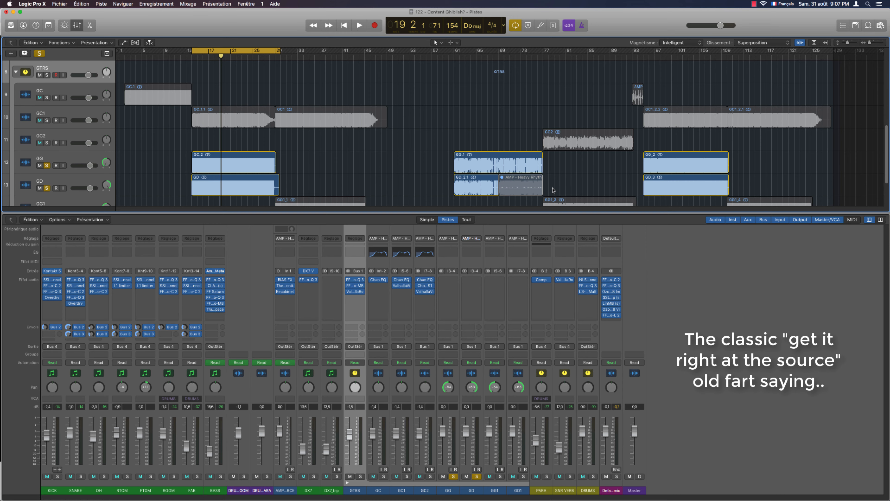
Examine the BIAS FX preamp EQ and the Thermionik Fueled Blue amp settings on the AMP SOURCE track
click(285, 280)
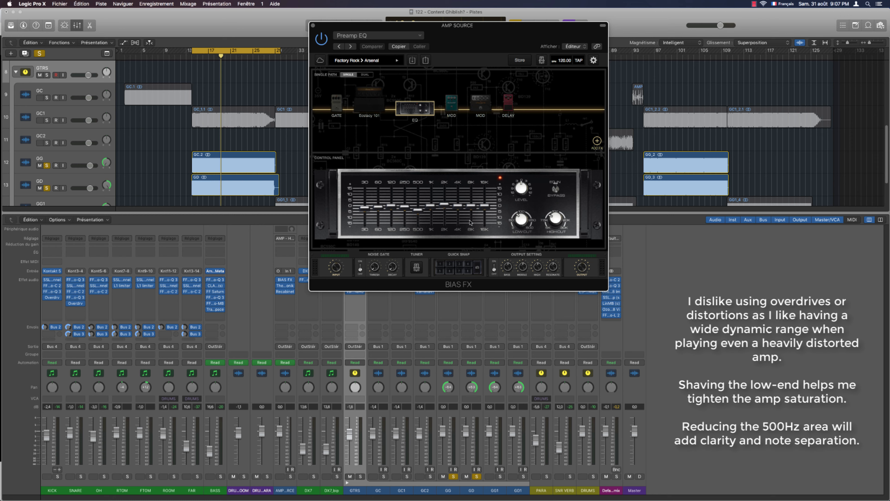
click(286, 281)
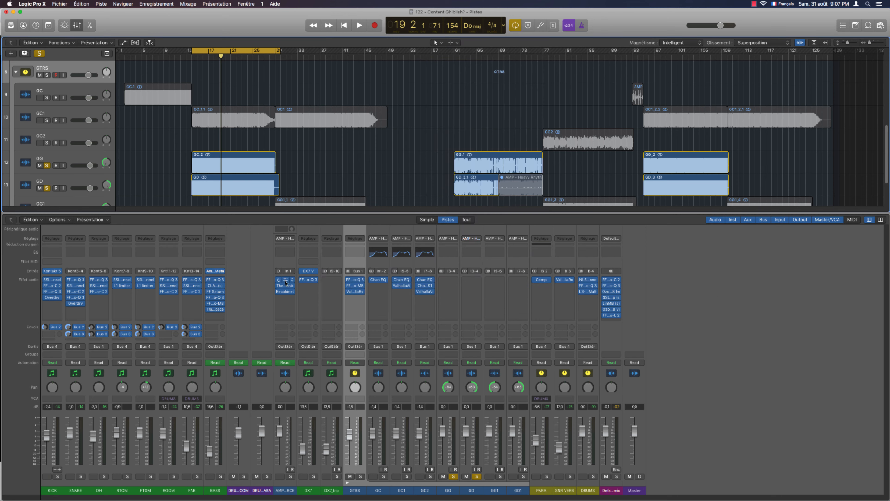
click(285, 285)
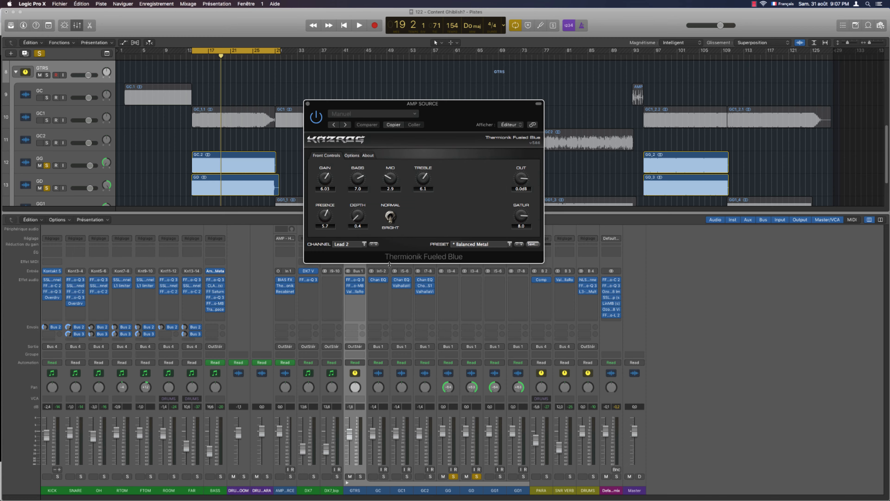
click(307, 102)
Examine the impulse response files loaded in both cabinets of the AMP SOURCE track's Recabinet 5
click(285, 292)
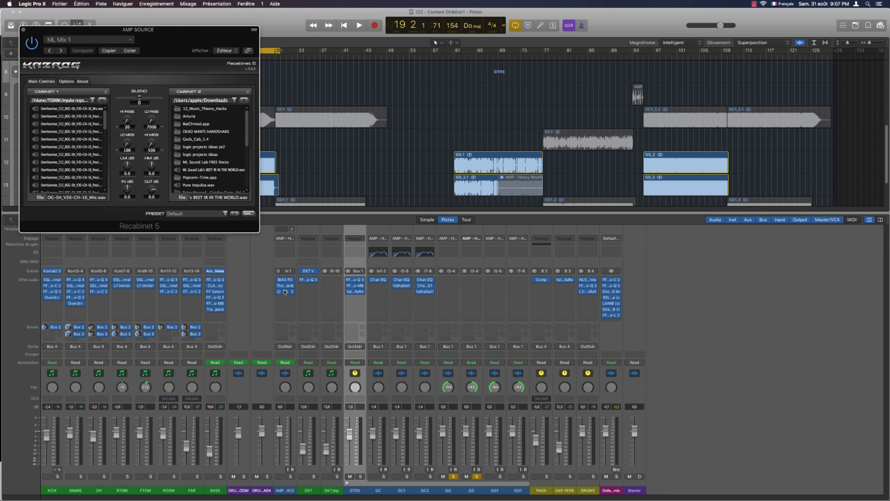
drag(190, 198, 248, 196)
click(214, 197)
drag(75, 196, 108, 197)
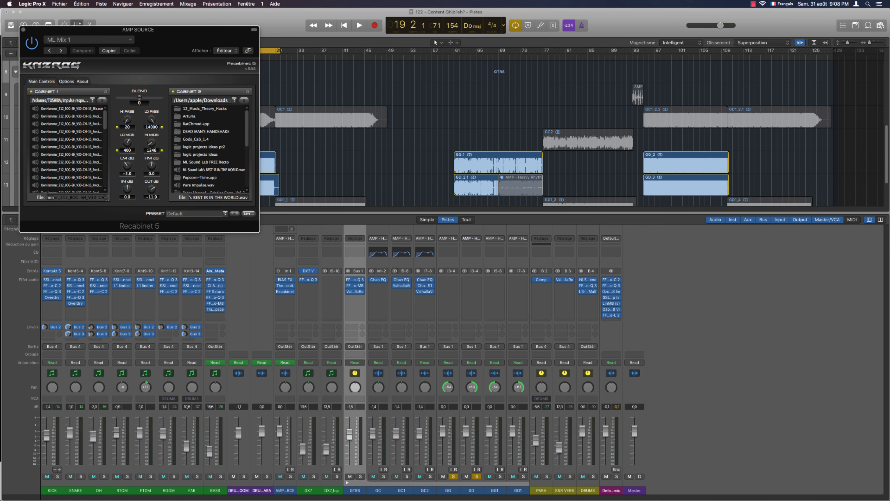
key(super+w)
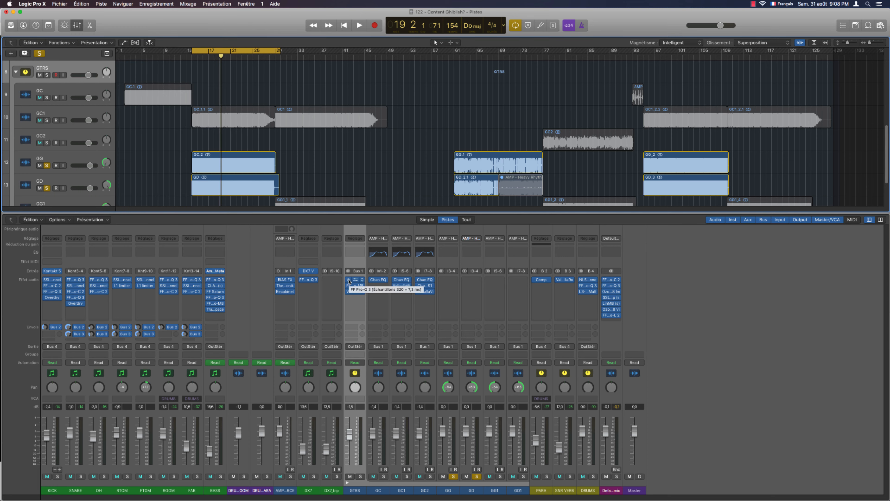
Bypass all the plug-ins on the GTRS bus and play the soloed rhythm guitars unprocessed
alt+click(349, 279)
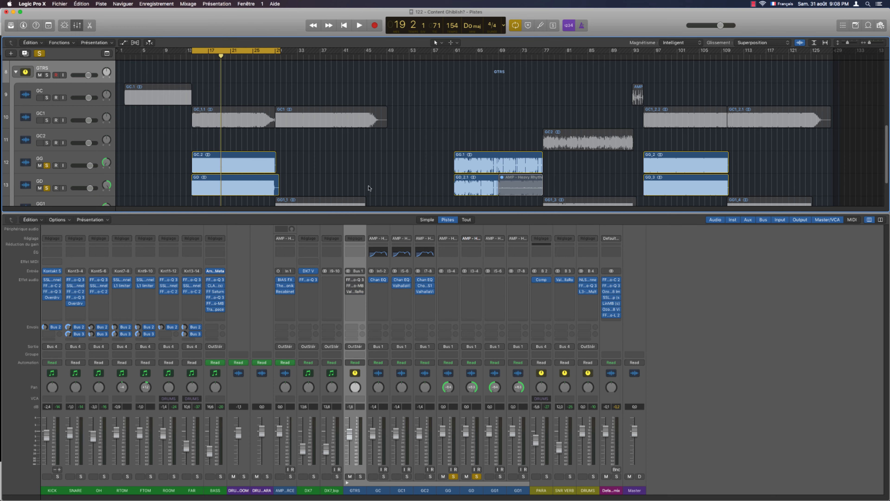
key(space)
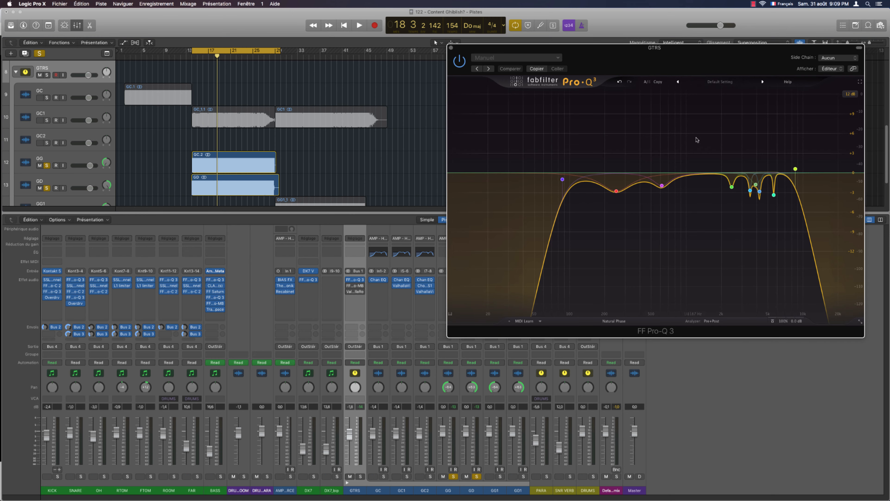
Examine the GTRS bus Pro-Q 3 filters, and play the guitars while listening to its narrow high-frequency cut bands in isolation
mouse_move(573, 158)
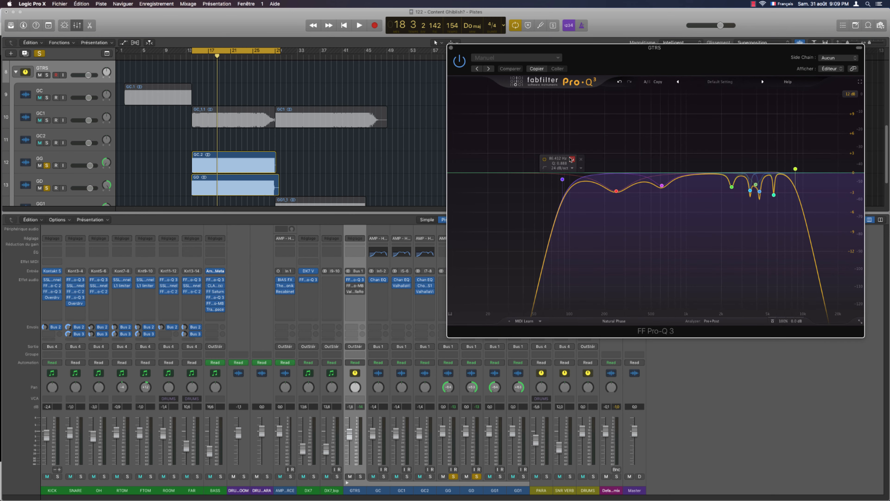
drag(720, 145, 798, 220)
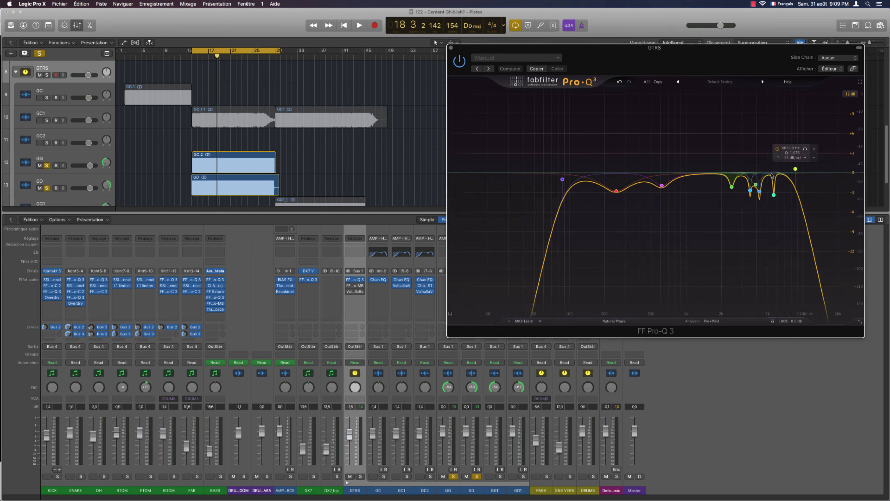
key(space)
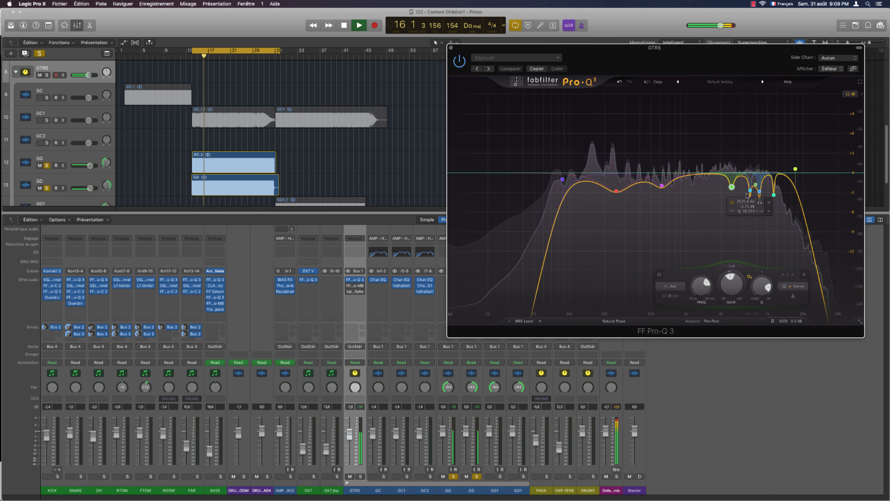
click(759, 203)
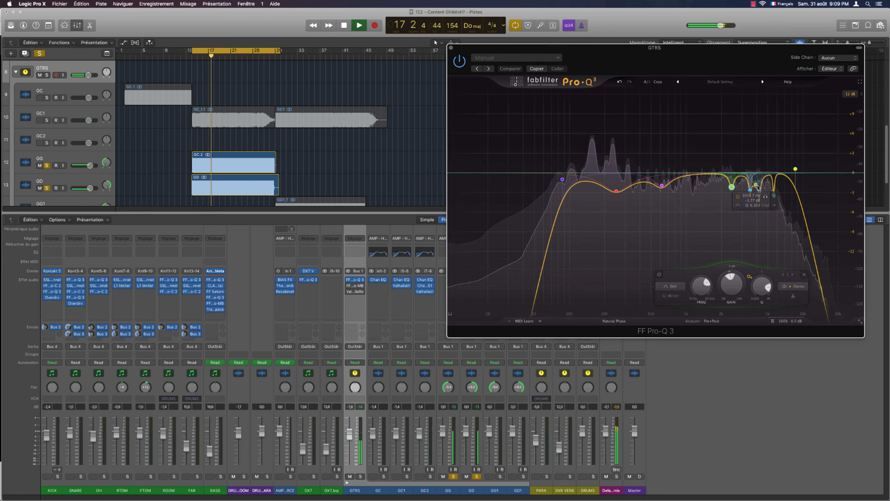
click(766, 197)
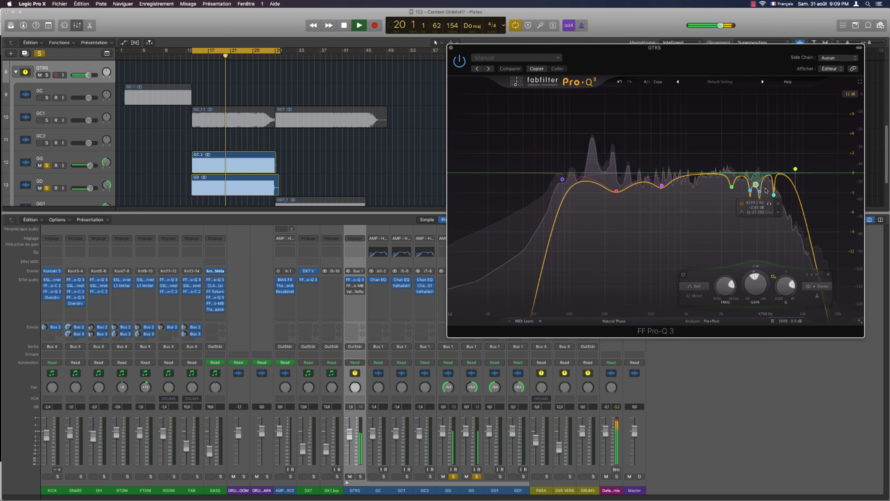
click(767, 203)
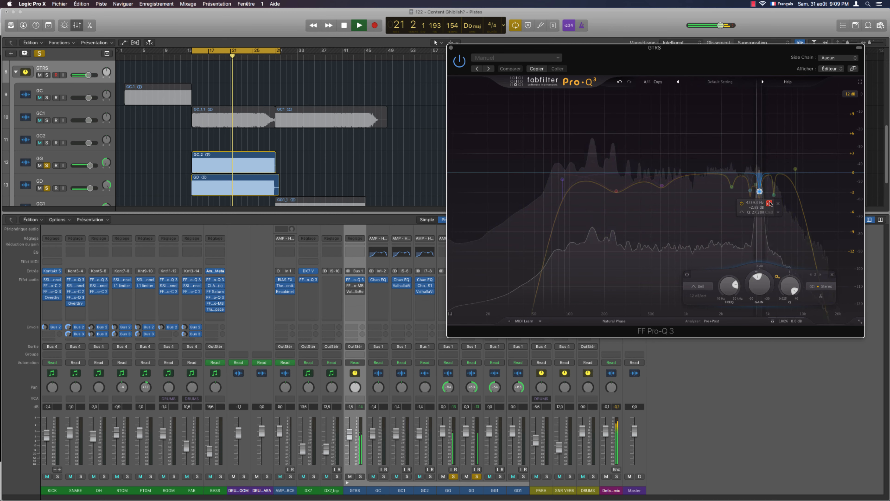
click(782, 206)
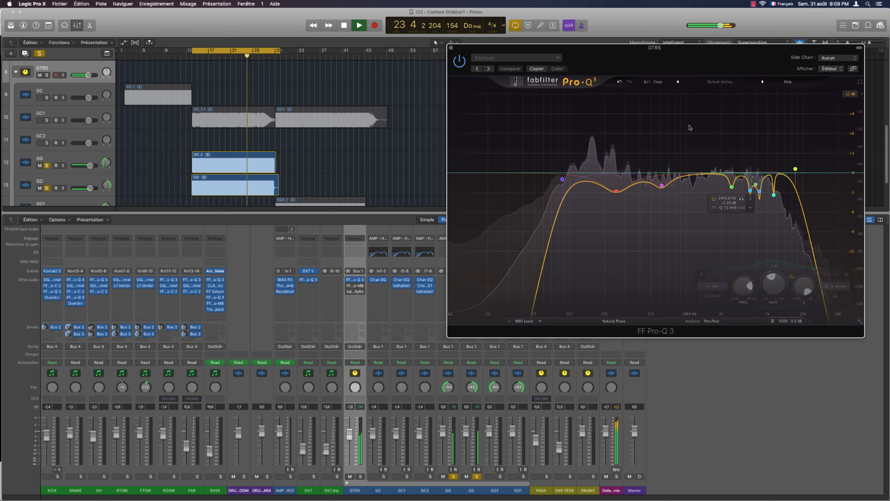
key(space)
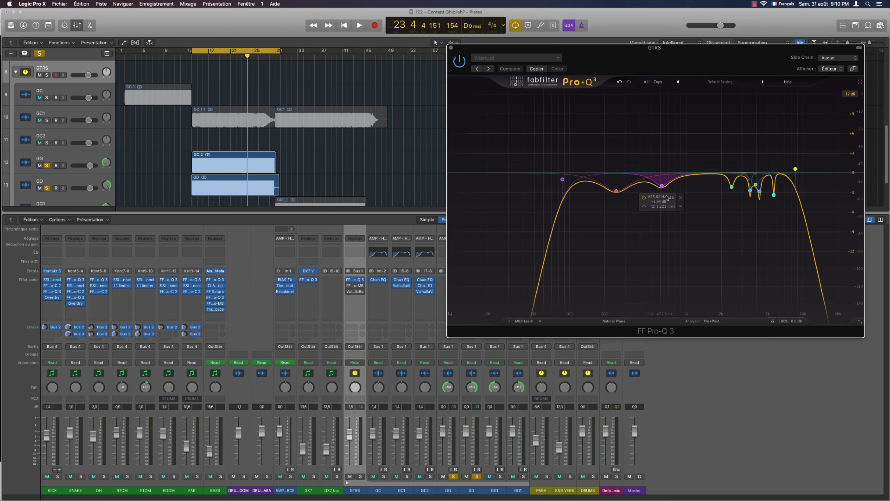
Check the low-mid cut band of the GTRS bus Pro-Q 3, and audition the soloed guitars through the complete EQ
click(670, 199)
key(space)
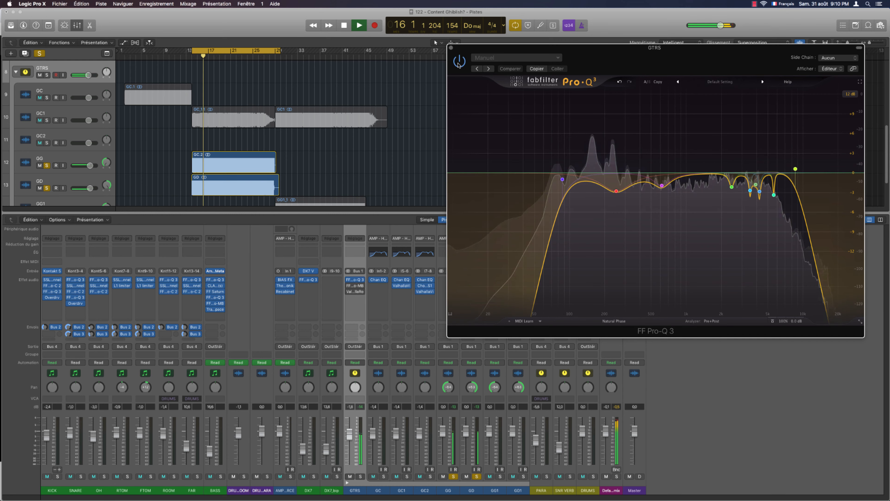
key(space)
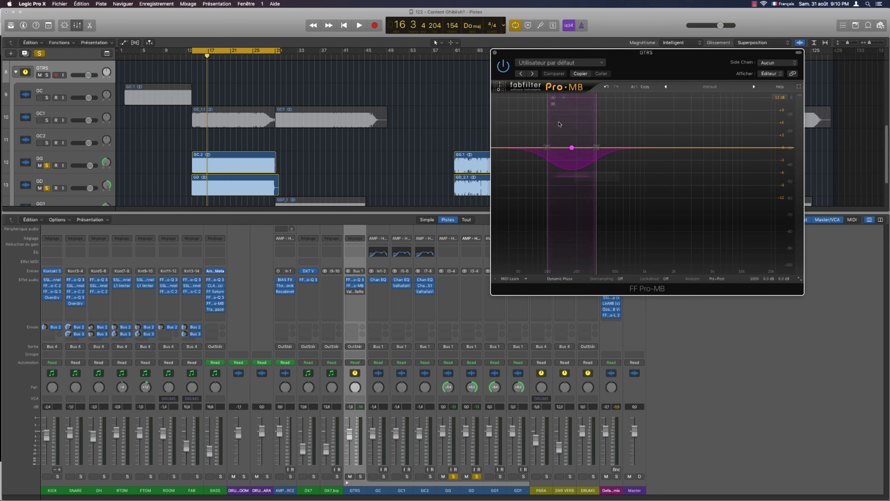
Display the compression settings of the low-frequency band in the GTRS bus Pro-MB
click(571, 147)
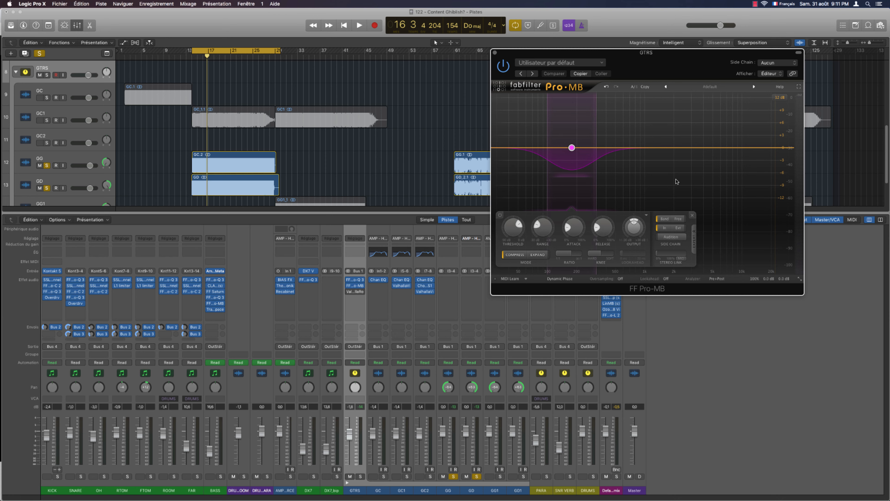
Play the soloed rhythm guitars and compare the GTRS bus Pro-MB bypassed and active
key(space)
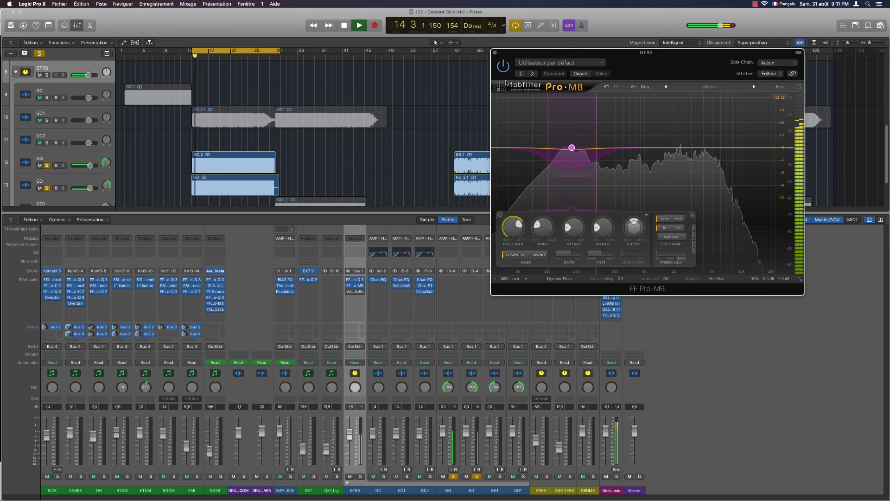
click(503, 66)
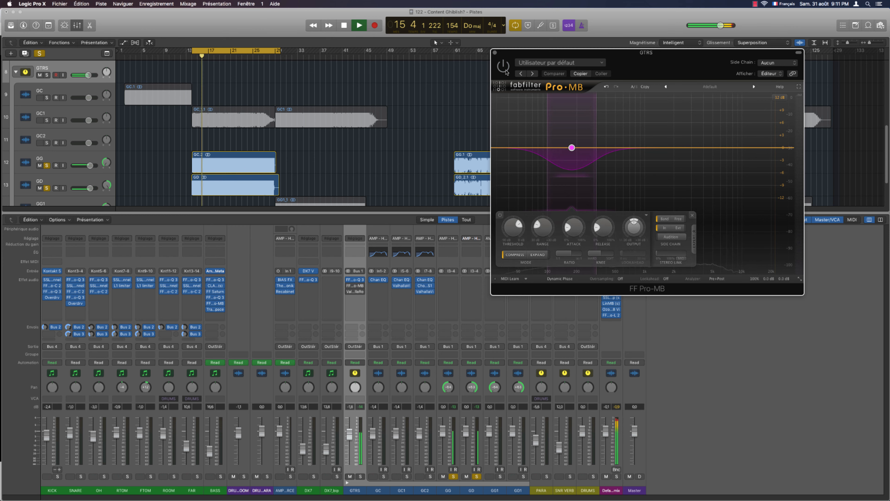
click(504, 68)
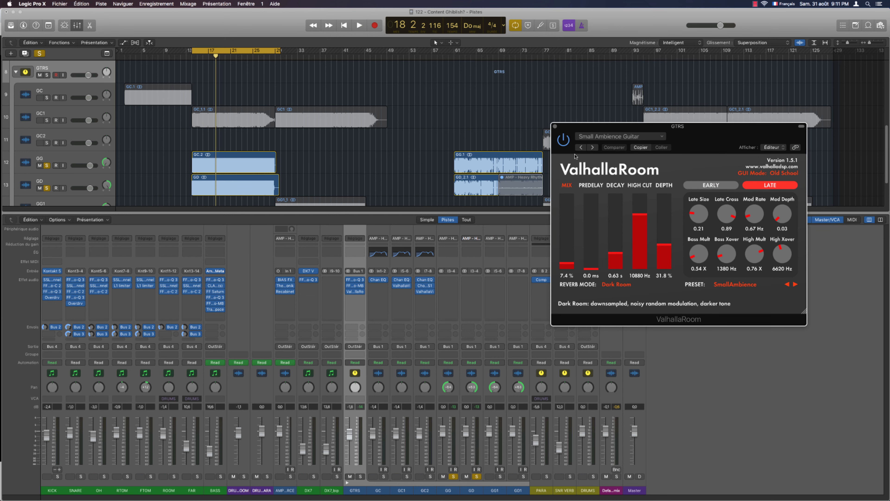
Audition the rhythm guitars through the GTRS bus ValhallaRoom reverb, and play the soloed DX7 together with the GC1 guitar from bar 29
key(space)
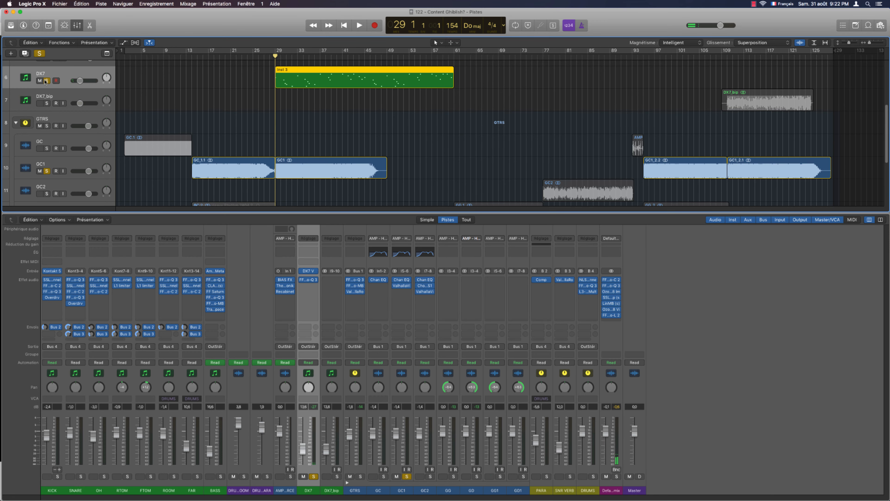
key(space)
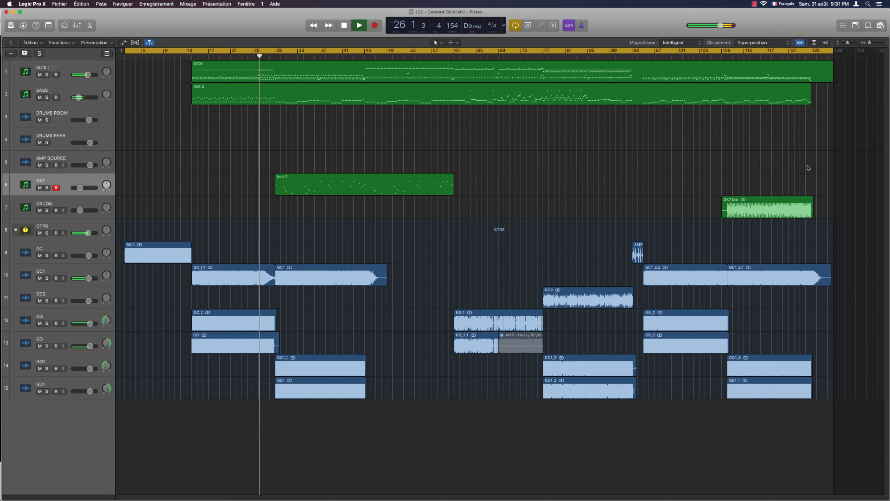
Turn off cycle mode during full-mix playback, and examine the volume automation on the DRUMS ROOM and DRUMS PARA tracks
key(c)
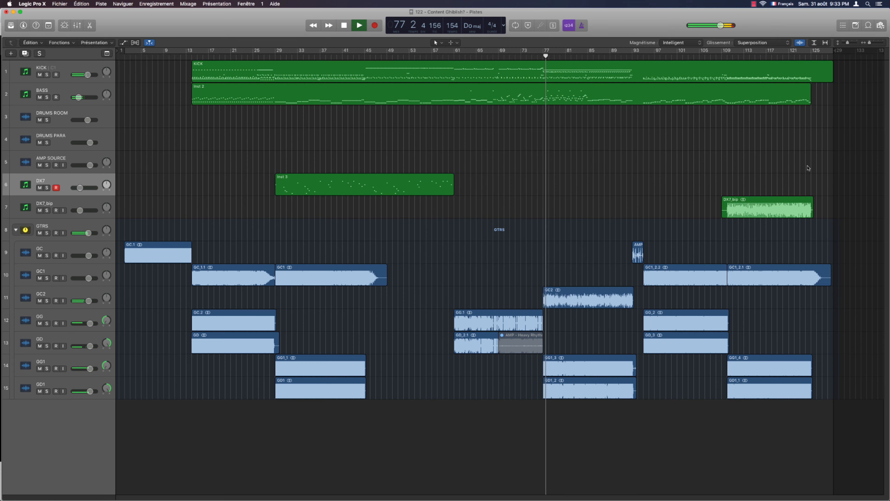
key(a)
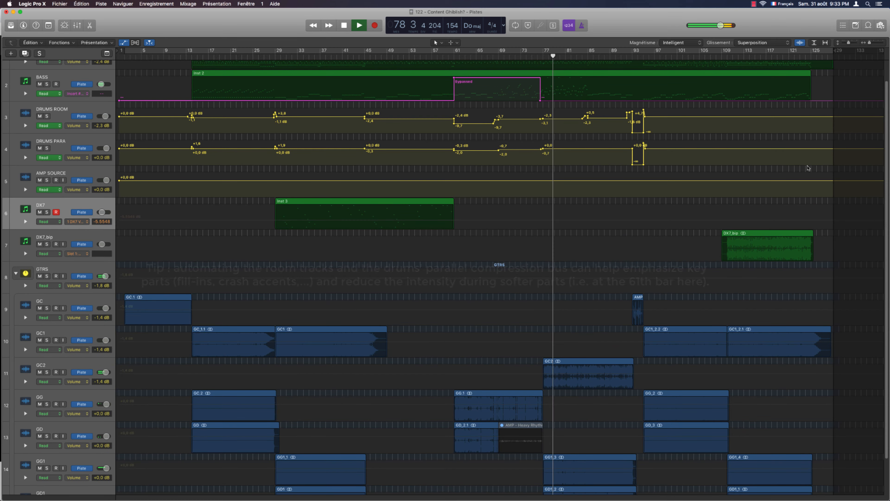
scroll(807, 168, up, 2)
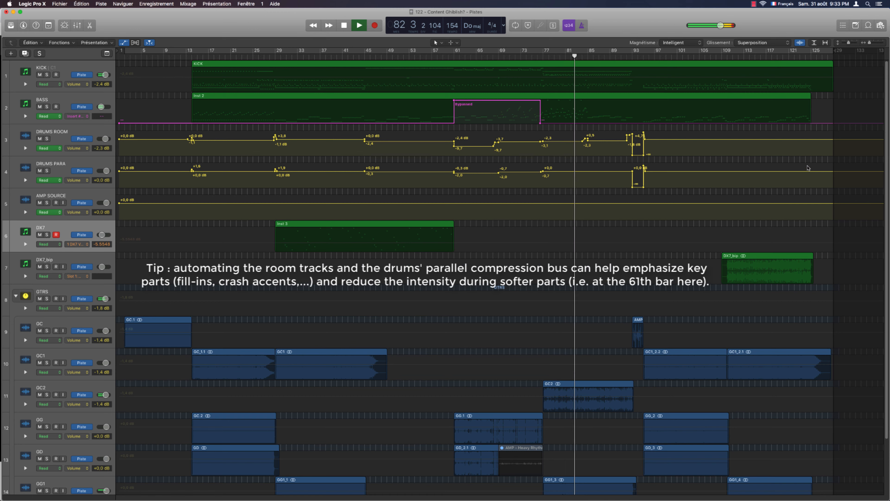
key(a)
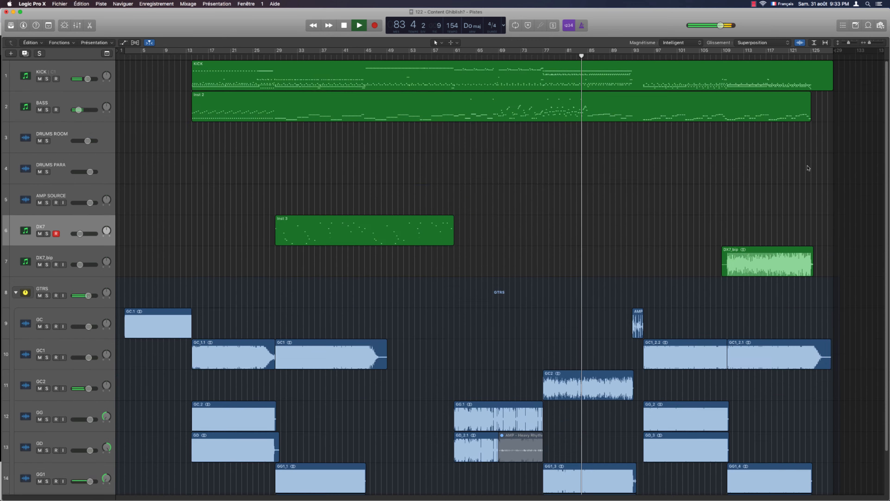